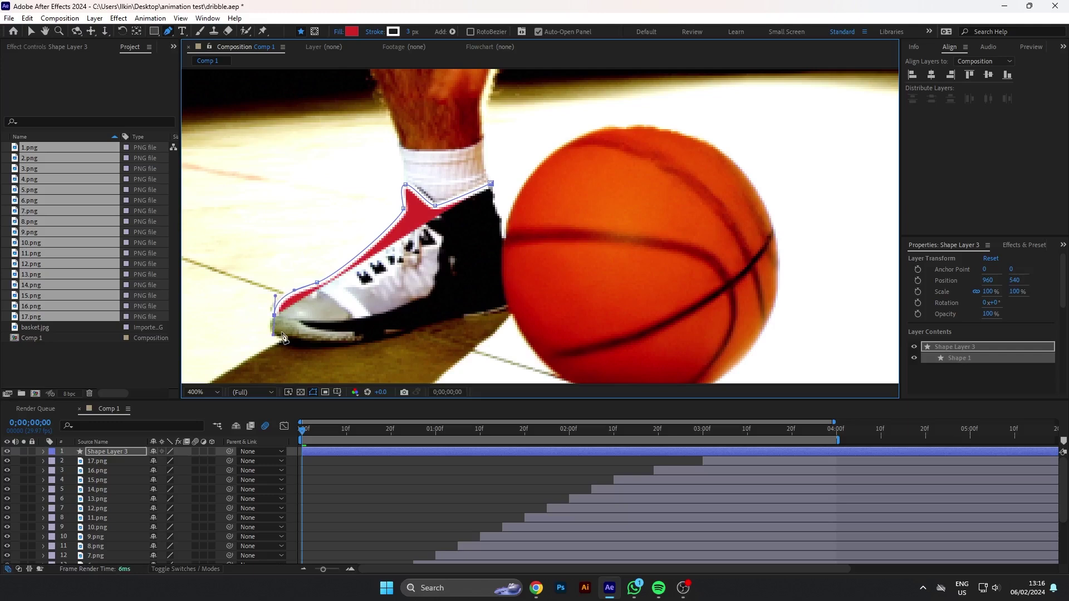
Finish tracing the shoe beside the ball by placing the remaining Pen tool points along its sole and heel
{"action": "left_click", "coordinate": [421, 328]}
{"action": "left_click_drag", "start_coordinate": [493, 307], "coordinate": [511, 310]}
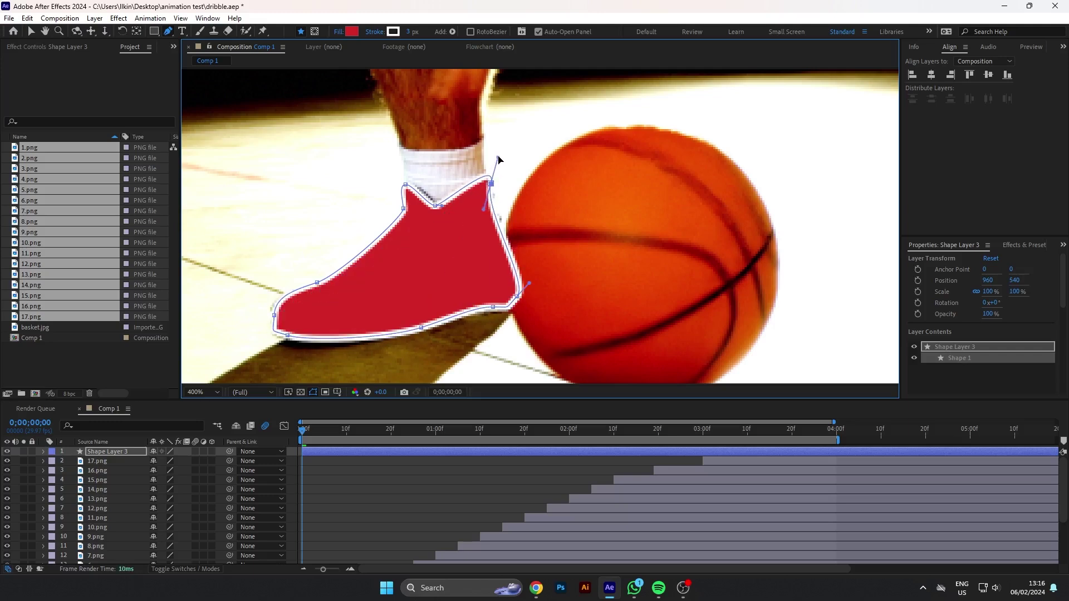
{"action": "scroll", "coordinate": [532, 222], "scroll_direction": "down", "scroll_amount": 4}
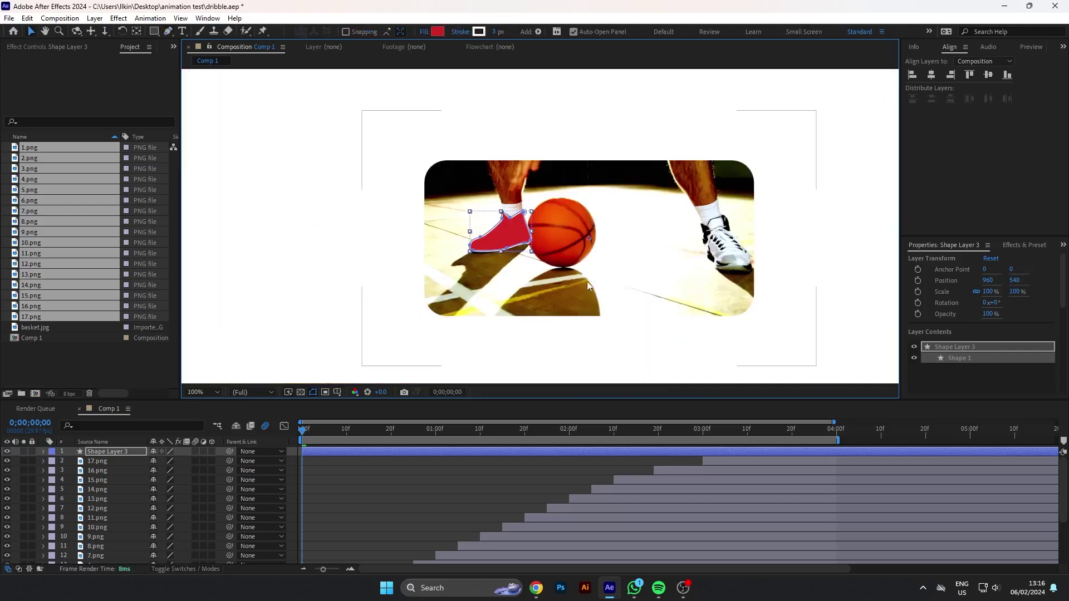
Rename the new shape layer as shoe
{"action": "left_click", "coordinate": [116, 453]}
{"action": "right_click", "coordinate": [116, 453]}
{"action": "left_click", "coordinate": [142, 424]}
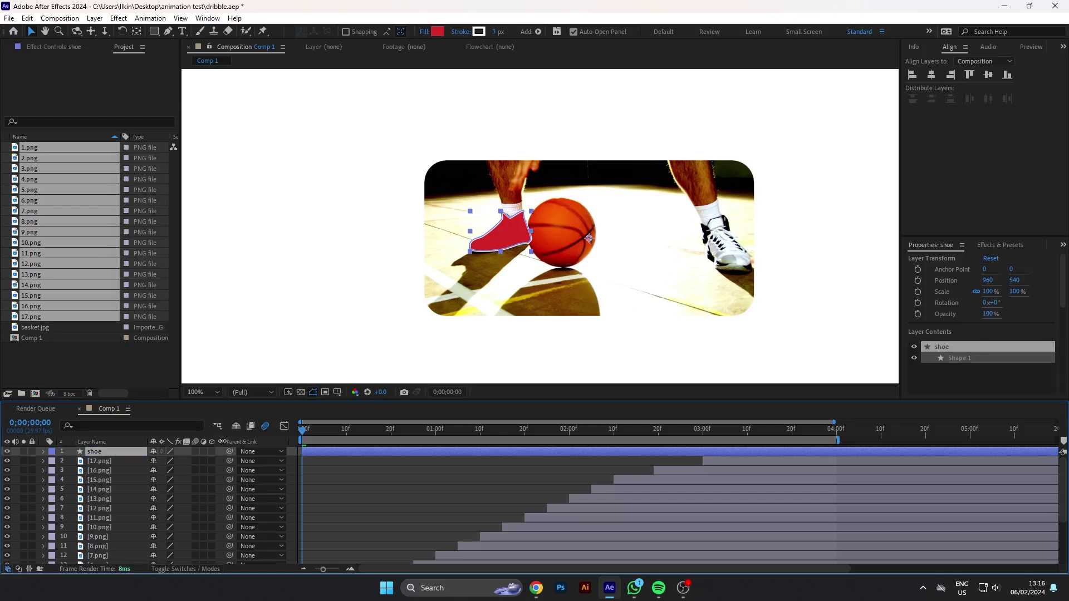
Reveal the shoe layer's Path 1 and start keyframing its Path at frame 0
{"action": "key", "text": "u"}
{"action": "key", "text": "u"}
{"action": "left_click", "coordinate": [88, 480]}
{"action": "left_click", "coordinate": [71, 480]}
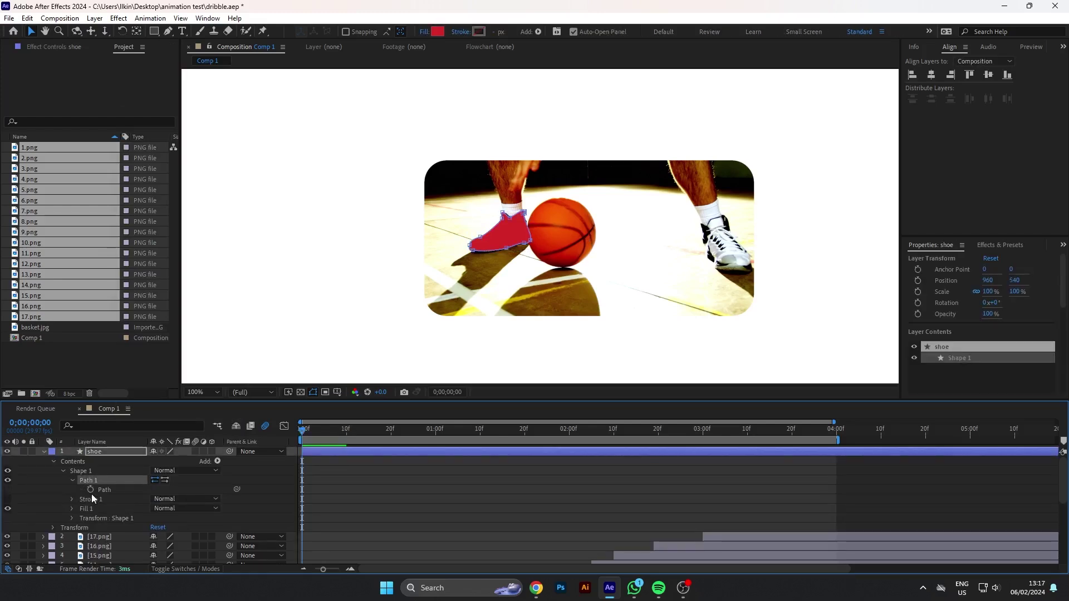
{"action": "left_click", "coordinate": [90, 489]}
Reshape the toe and sole of the shoe path at frame 5 to follow the footage
{"action": "left_click", "coordinate": [326, 436]}
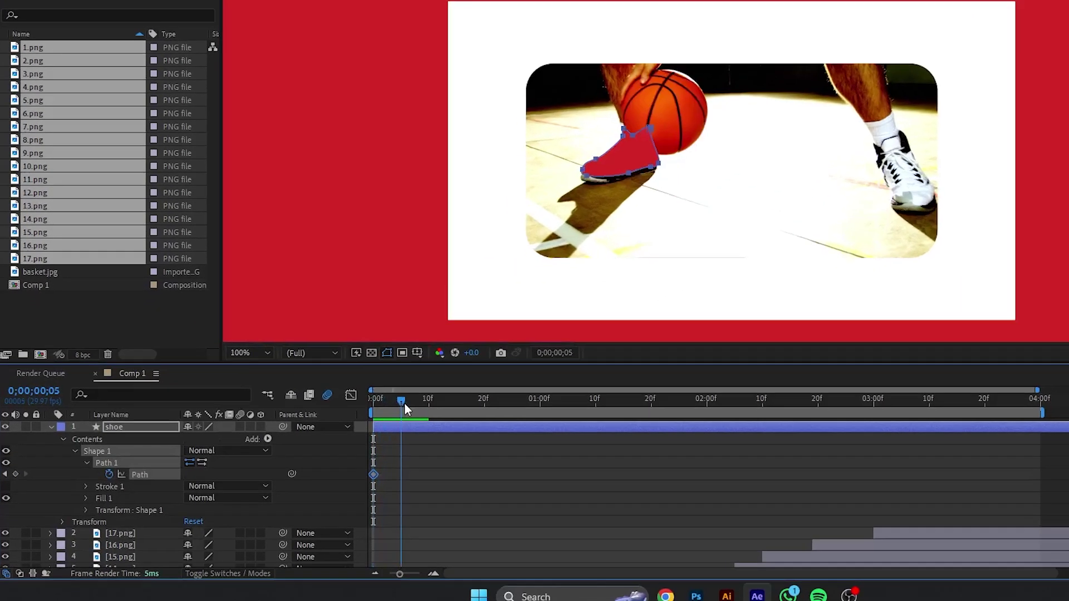
{"action": "left_click", "coordinate": [392, 399]}
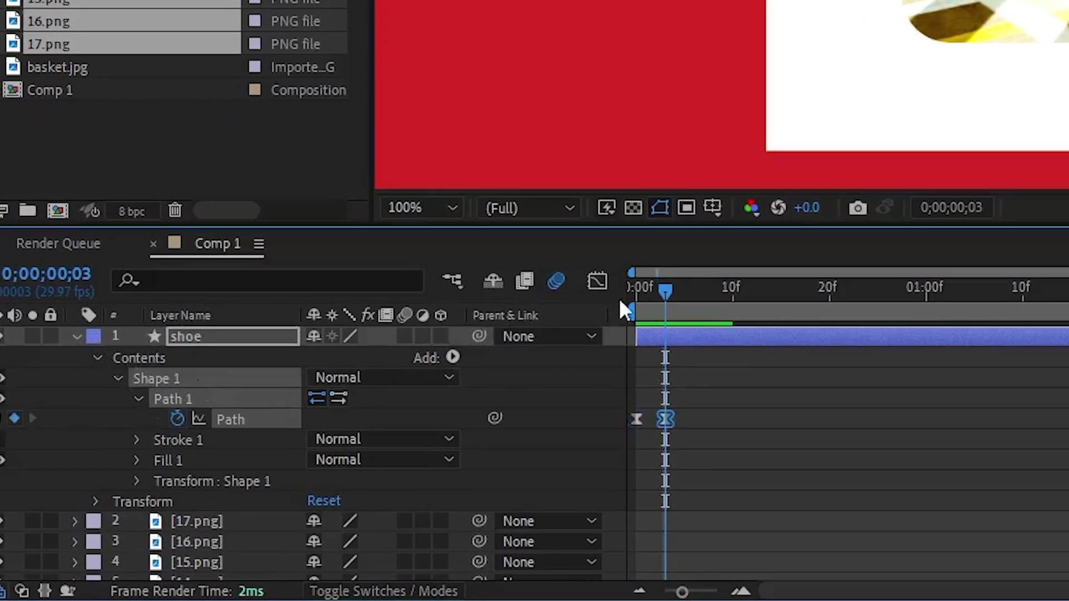
{"action": "left_click", "coordinate": [619, 321]}
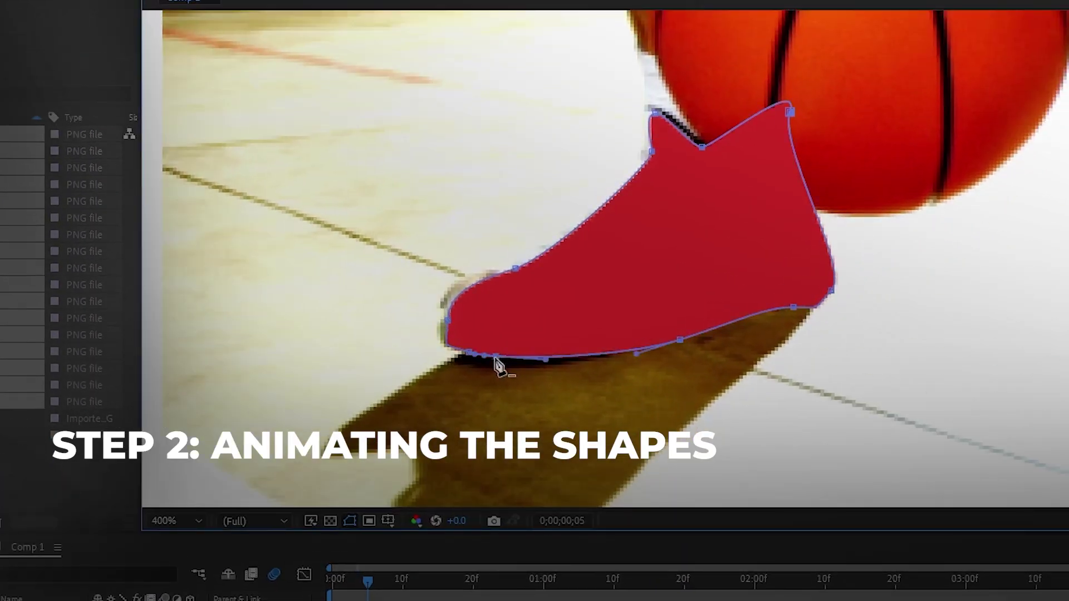
{"action": "left_click", "coordinate": [495, 359]}
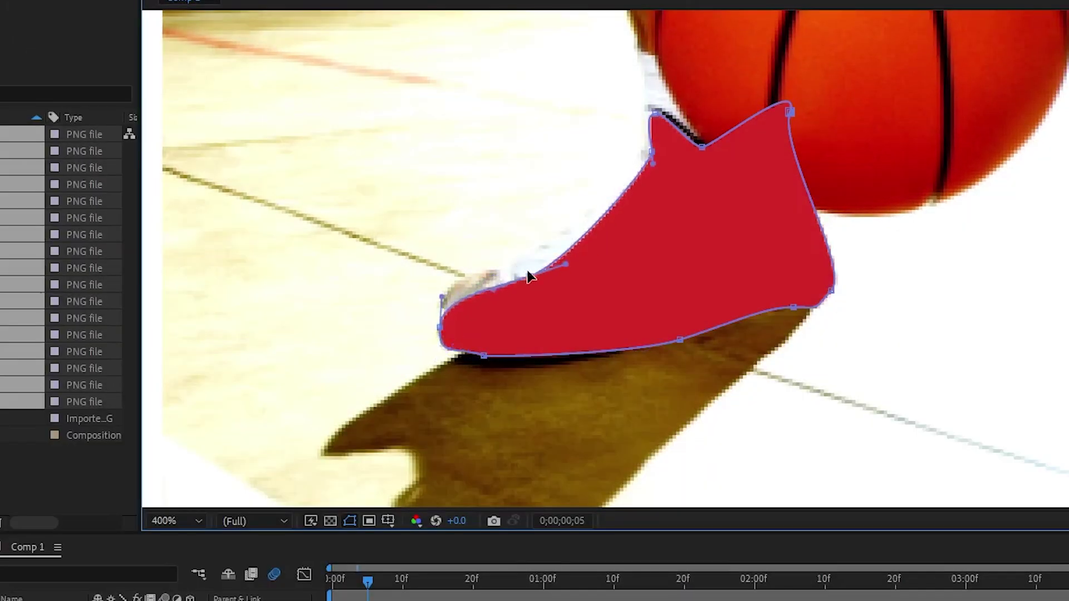
{"action": "left_click_drag", "start_coordinate": [511, 271], "coordinate": [463, 275]}
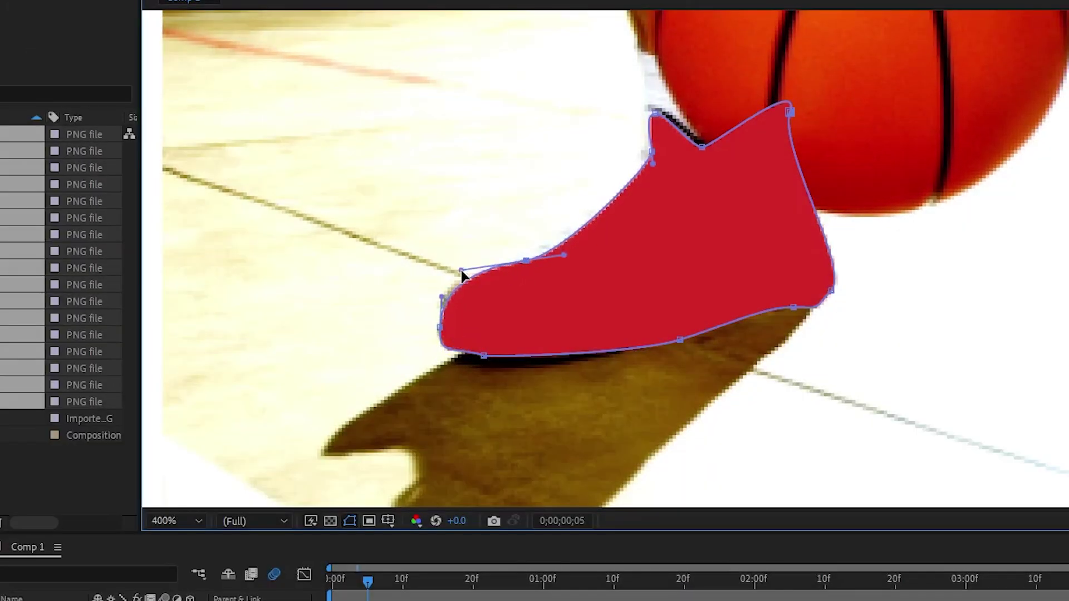
Adjust the toe point of the shoe path at frame 10 and return to the first frame
{"action": "left_click_drag", "start_coordinate": [372, 586], "coordinate": [403, 594]}
{"action": "left_click_drag", "start_coordinate": [485, 355], "coordinate": [417, 356]}
{"action": "key", "text": "Home"}
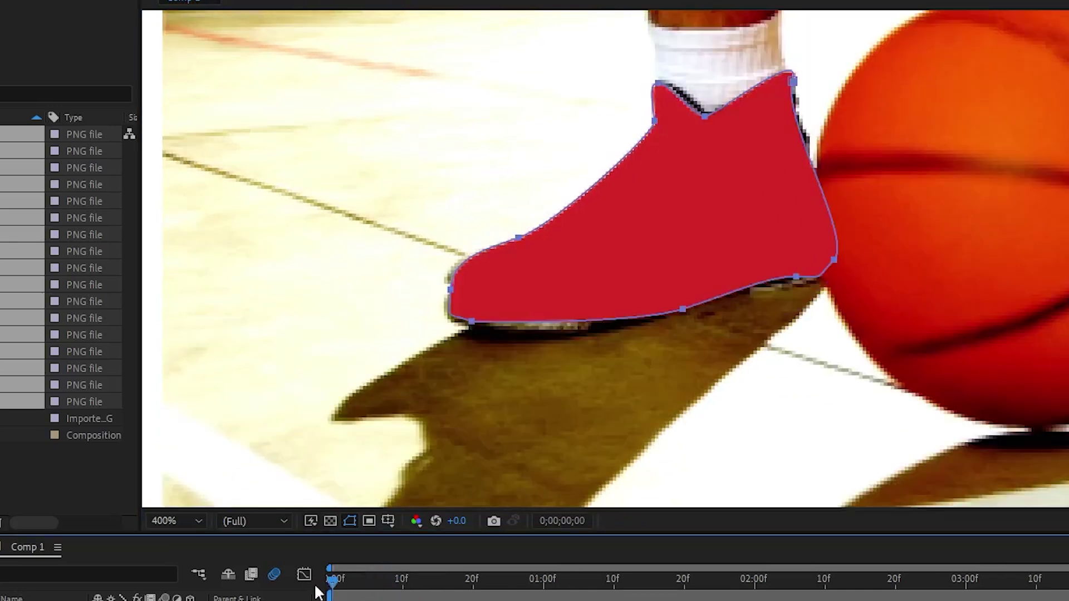
At frame 15, lower the shoe layer's opacity and reshape its path around the tilted shoe
{"action": "left_click_drag", "start_coordinate": [329, 592], "coordinate": [438, 592]}
{"action": "left_click_drag", "start_coordinate": [624, 174], "coordinate": [619, 166]}
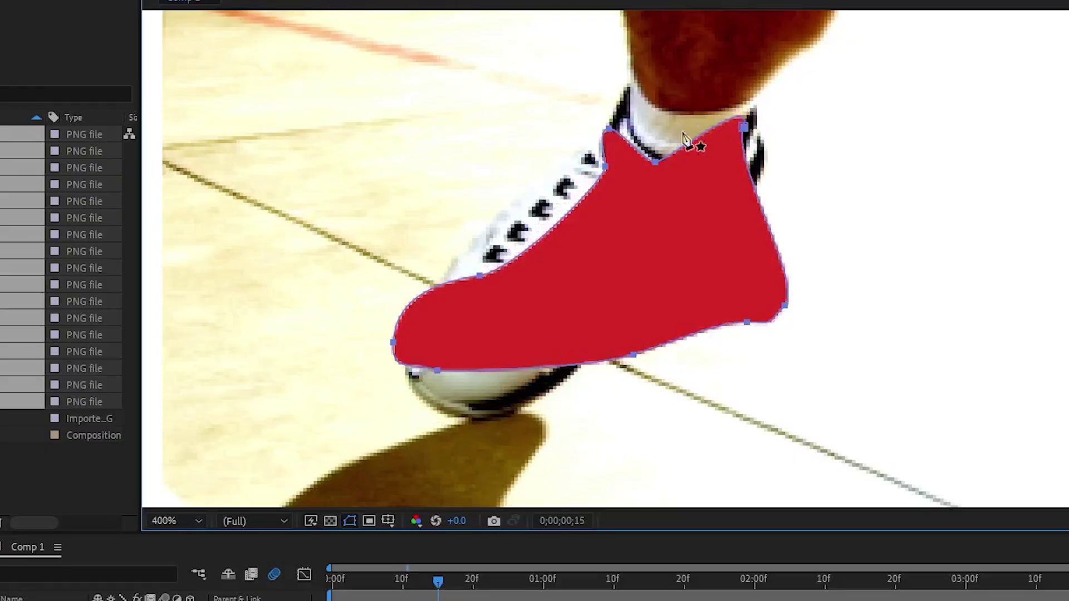
{"action": "left_click_drag", "start_coordinate": [629, 352], "coordinate": [637, 290]}
{"action": "left_click_drag", "start_coordinate": [786, 306], "coordinate": [777, 163]}
{"action": "key", "text": "ctrl+t"}
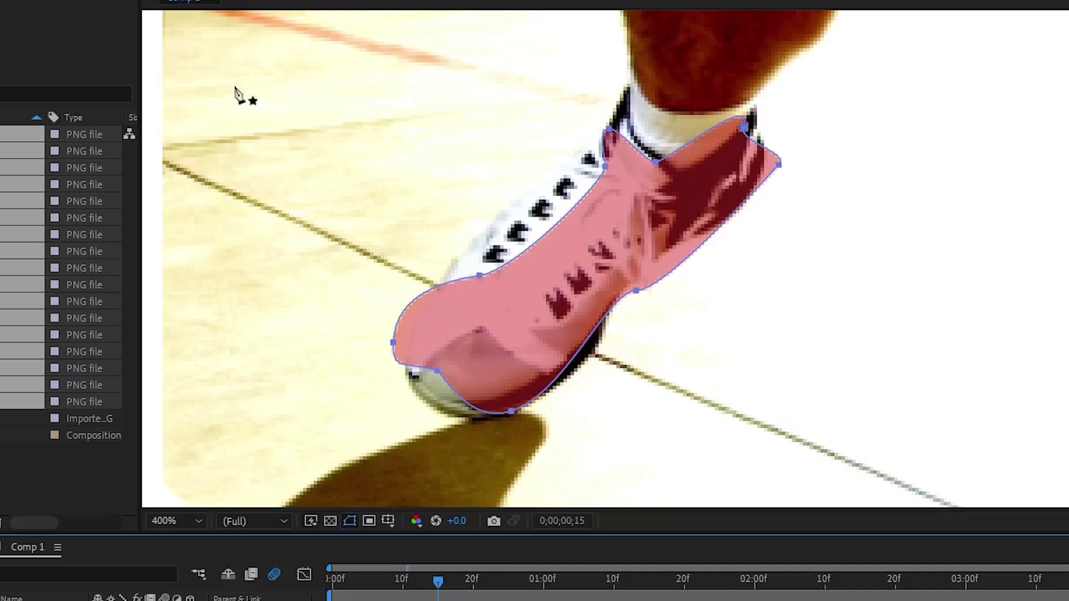
{"action": "left_click", "coordinate": [605, 166]}
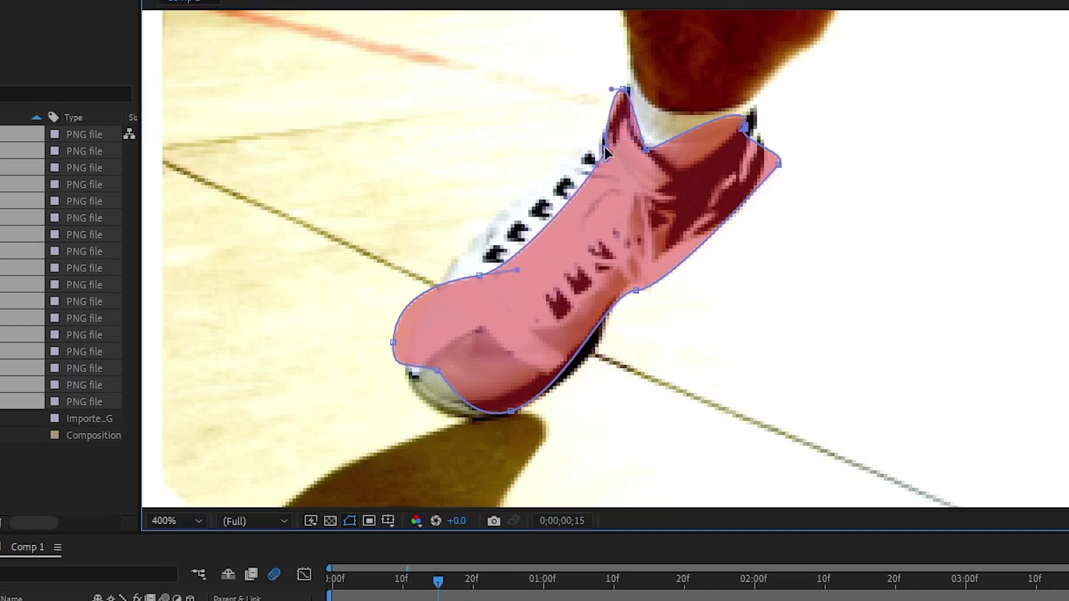
{"action": "left_click_drag", "start_coordinate": [516, 269], "coordinate": [499, 239]}
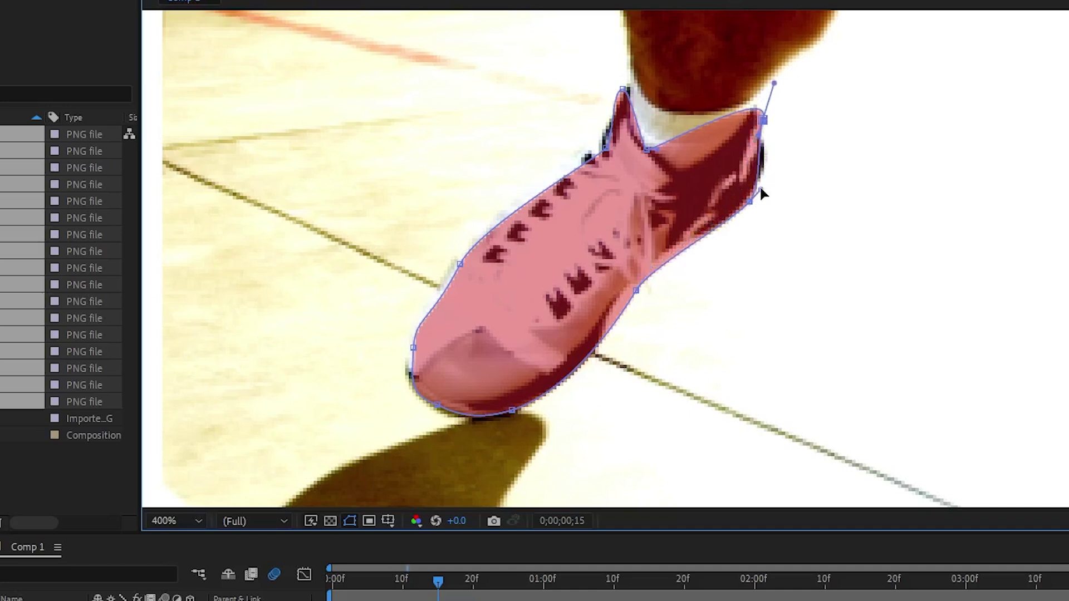
Step through the following frames up to 0;00;02;19 to check the shoe shape against the footage
{"action": "mouse_move", "coordinate": [438, 580]}
{"action": "left_mouse_down"}
{"action": "mouse_move", "coordinate": [351, 585]}
{"action": "mouse_move", "coordinate": [396, 598]}
{"action": "mouse_move", "coordinate": [332, 584]}
{"action": "mouse_move", "coordinate": [438, 590]}
{"action": "left_mouse_up"}
{"action": "key", "text": "Page_Up"}
{"action": "key", "text": "Page_Up"}
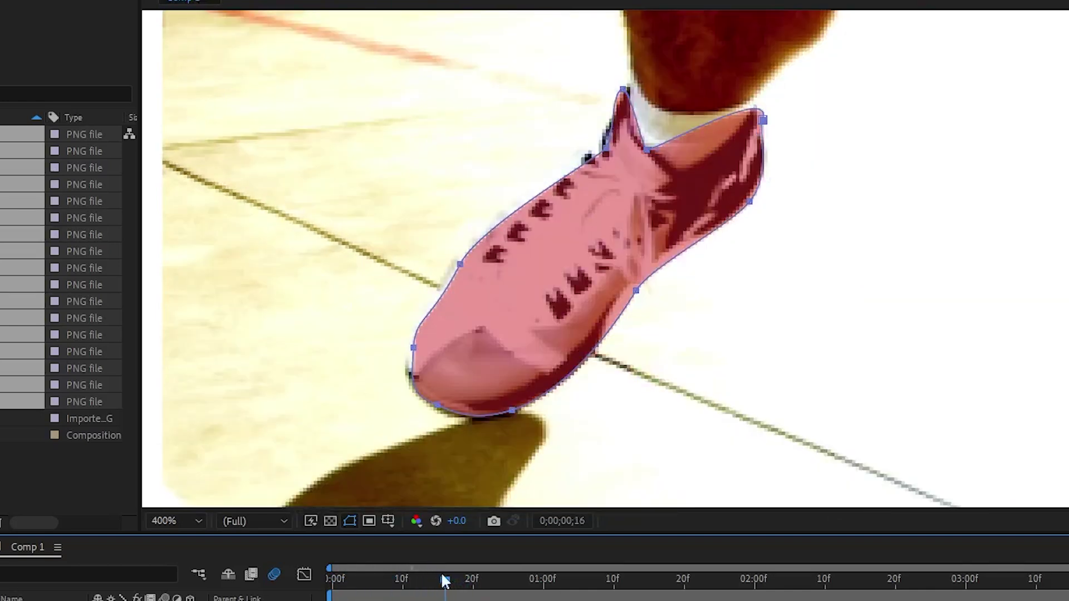
{"action": "left_click_drag", "start_coordinate": [473, 590], "coordinate": [472, 589]}
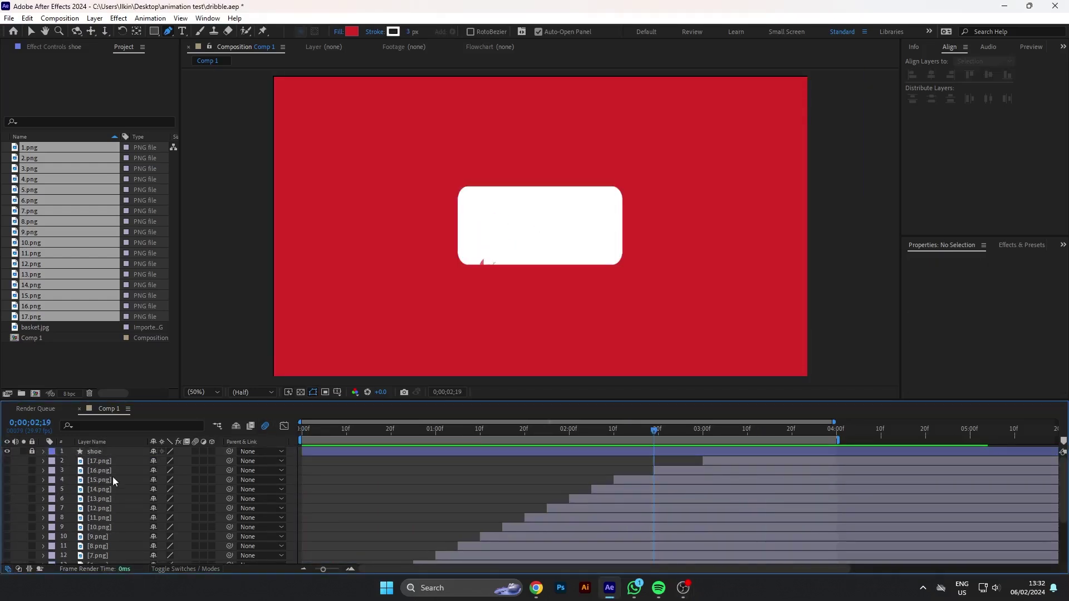
{"action": "left_click_drag", "start_coordinate": [407, 435], "coordinate": [659, 442]}
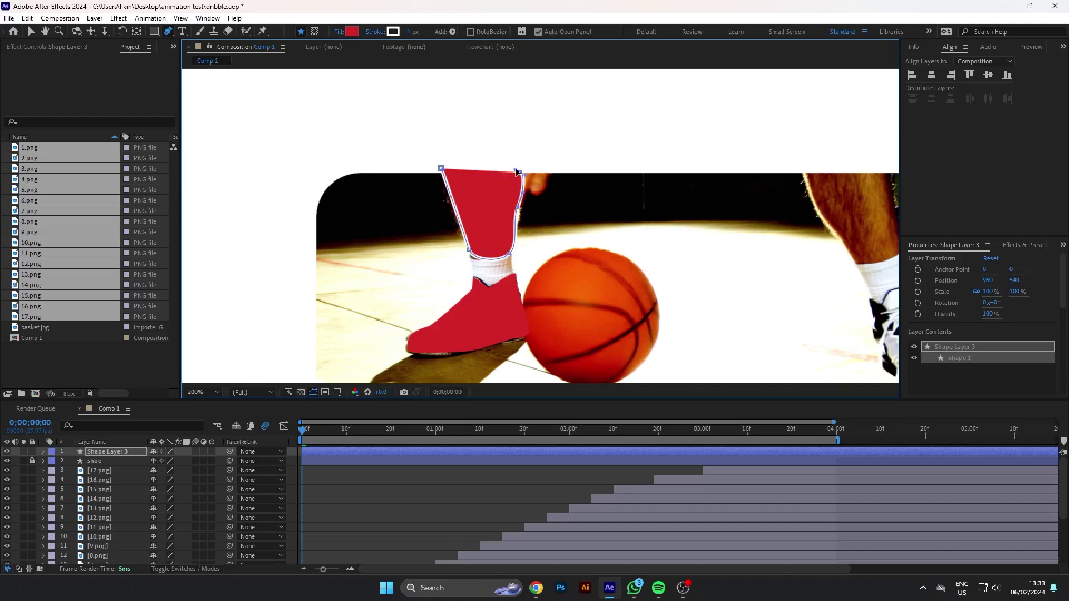
Reveal Path 1 of the new leg shape layer and start keyframing its Path at frame 0
{"action": "left_click", "coordinate": [72, 497]}
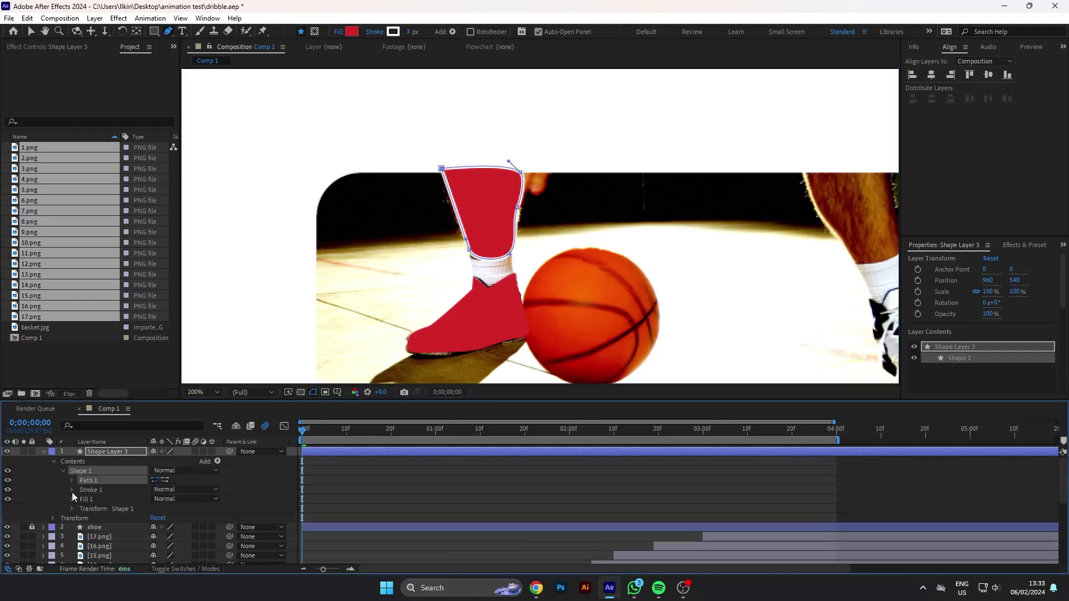
{"action": "left_click", "coordinate": [71, 480]}
{"action": "left_click", "coordinate": [90, 489]}
Advance through the leg animation to frame 21 and move the leg path's upper corner onto the leg in the footage
{"action": "left_click_drag", "start_coordinate": [302, 430], "coordinate": [316, 435]}
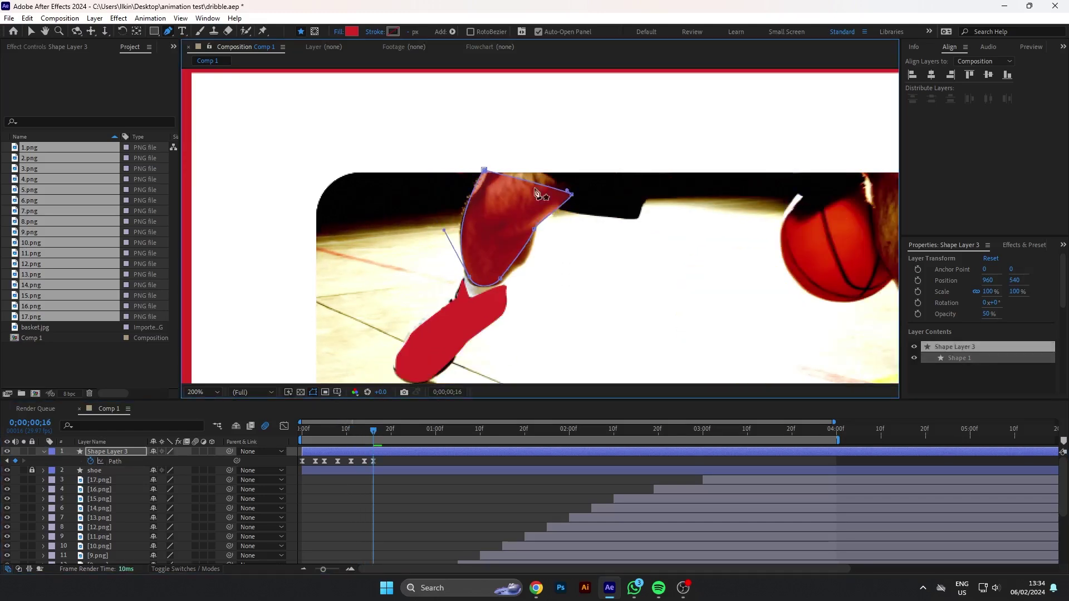
{"action": "left_click_drag", "start_coordinate": [367, 436], "coordinate": [392, 431]}
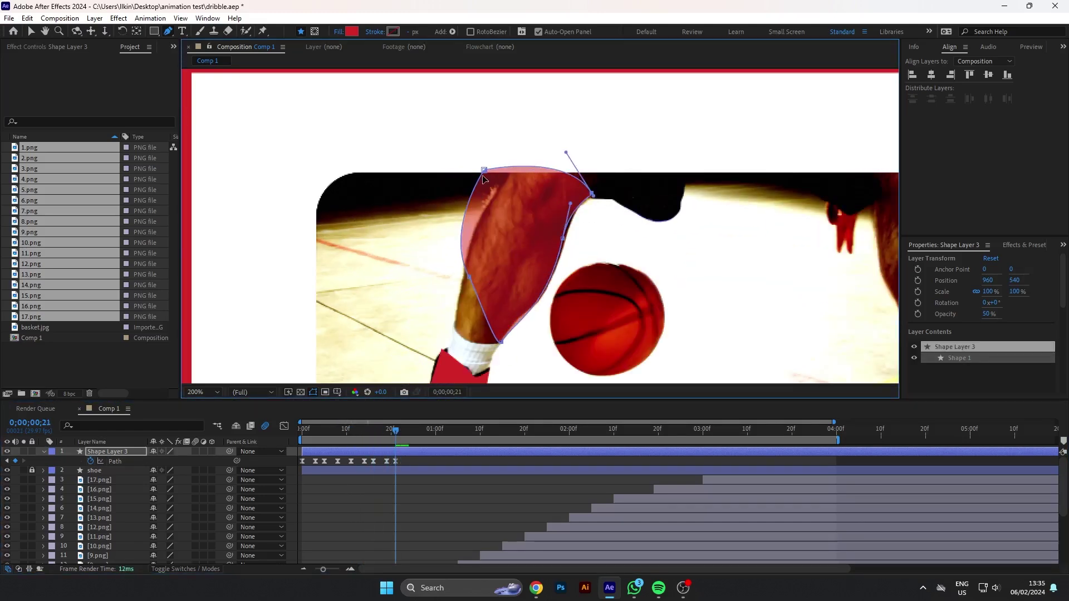
{"action": "left_click_drag", "start_coordinate": [483, 170], "coordinate": [501, 188]}
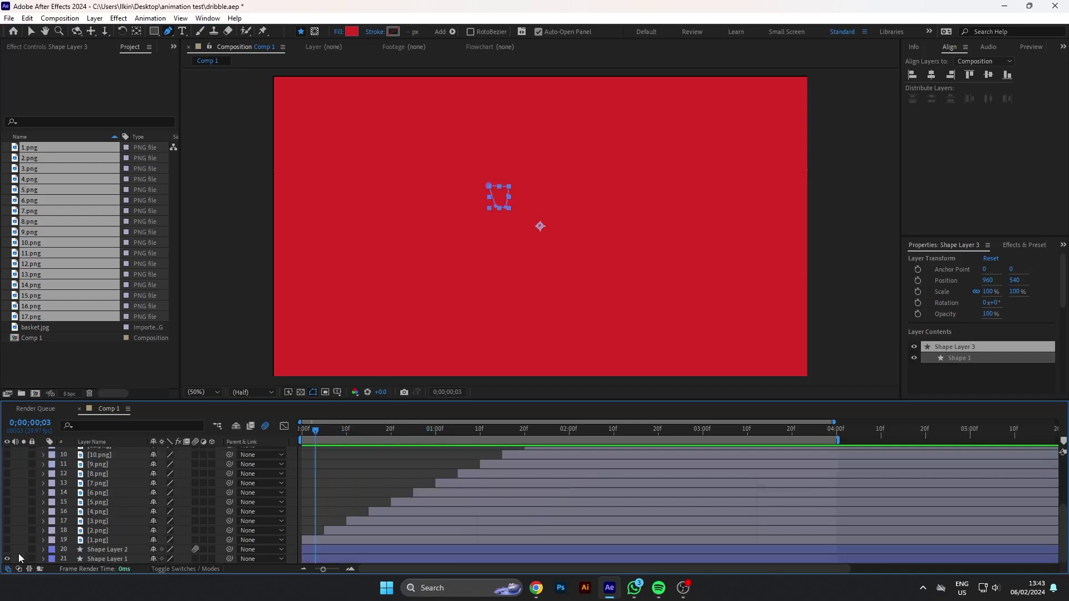
Show Shape Layer 2 behind the leg shapes and preview the animation from the first frame
{"action": "left_click", "coordinate": [7, 549]}
{"action": "left_click_drag", "start_coordinate": [339, 432], "coordinate": [295, 429]}
{"action": "key", "text": "space"}
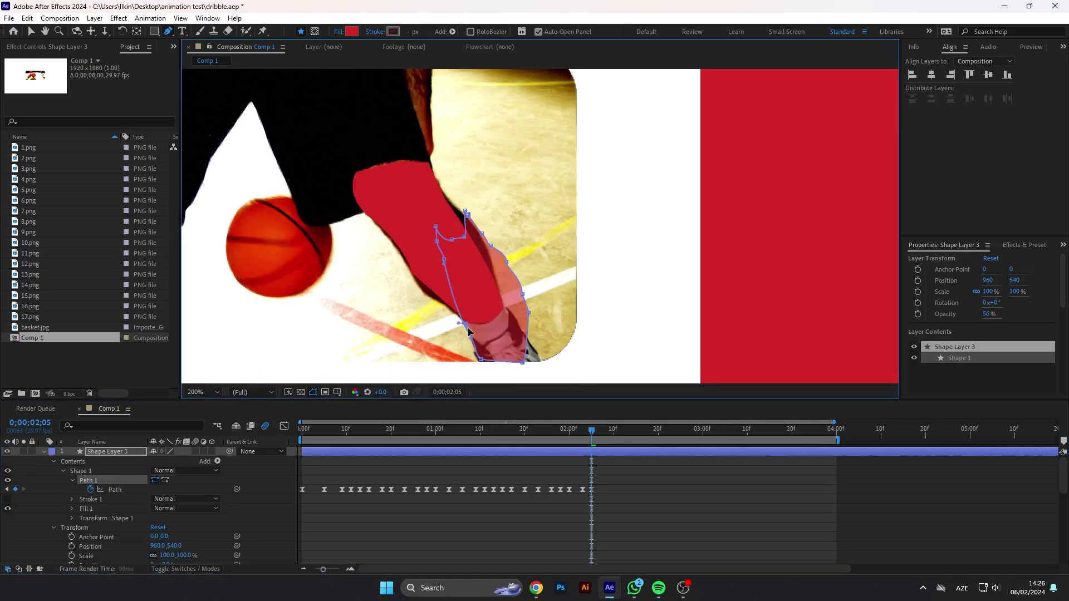
Scrub through the leg and shorts animation and reveal the keyframes of the shorts layer
{"action": "left_click_drag", "start_coordinate": [591, 432], "coordinate": [610, 441]}
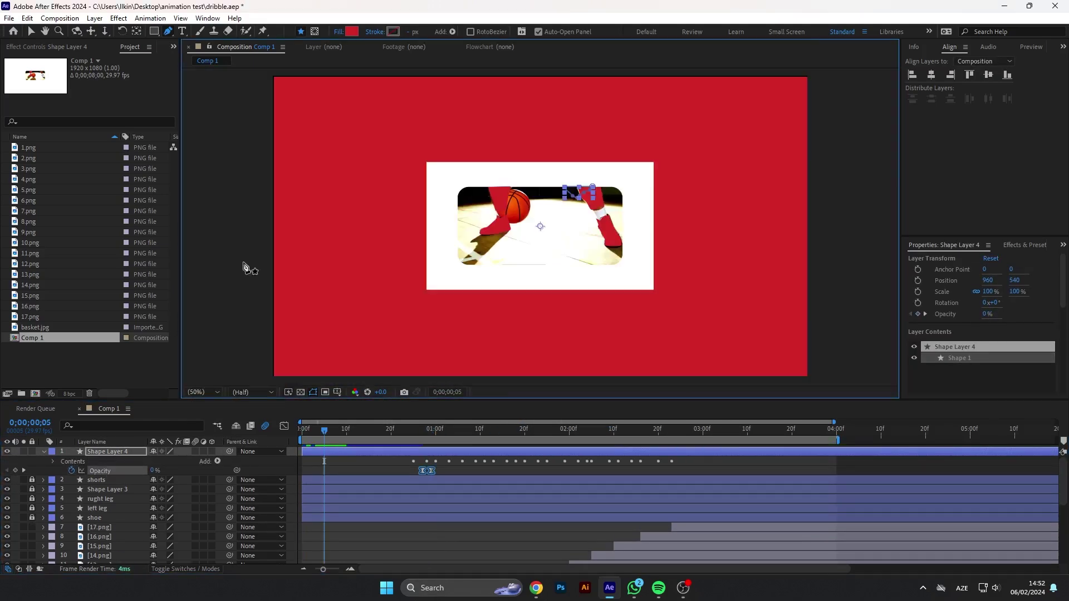
{"action": "left_click_drag", "start_coordinate": [324, 430], "coordinate": [506, 428]}
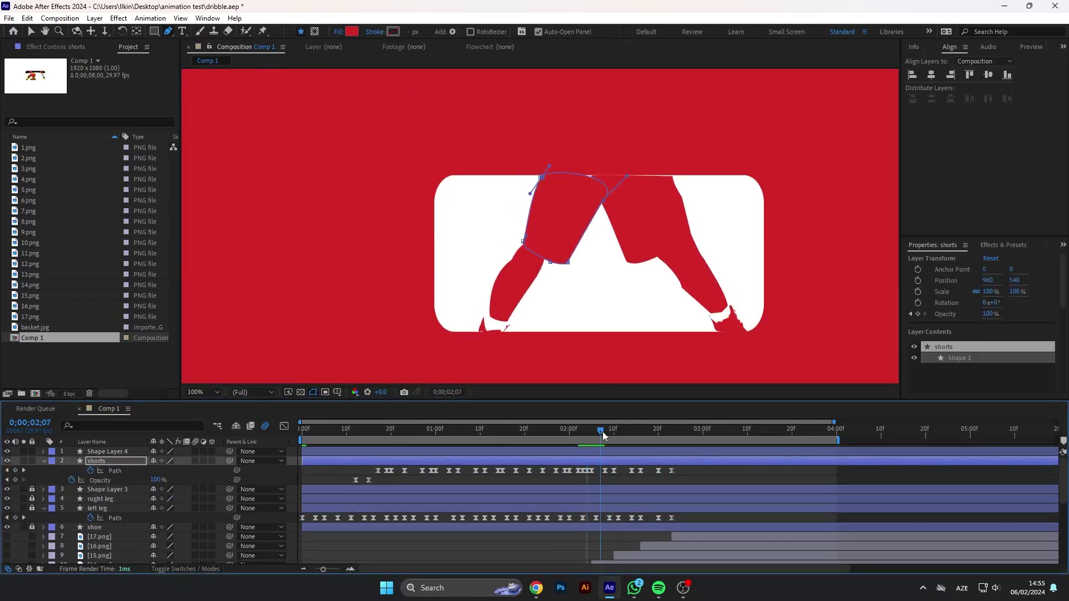
{"action": "left_click", "coordinate": [95, 480]}
{"action": "key", "text": "u"}
{"action": "mouse_move", "coordinate": [671, 431]}
{"action": "left_mouse_down"}
{"action": "mouse_move", "coordinate": [636, 429]}
{"action": "mouse_move", "coordinate": [671, 431]}
{"action": "left_mouse_up"}
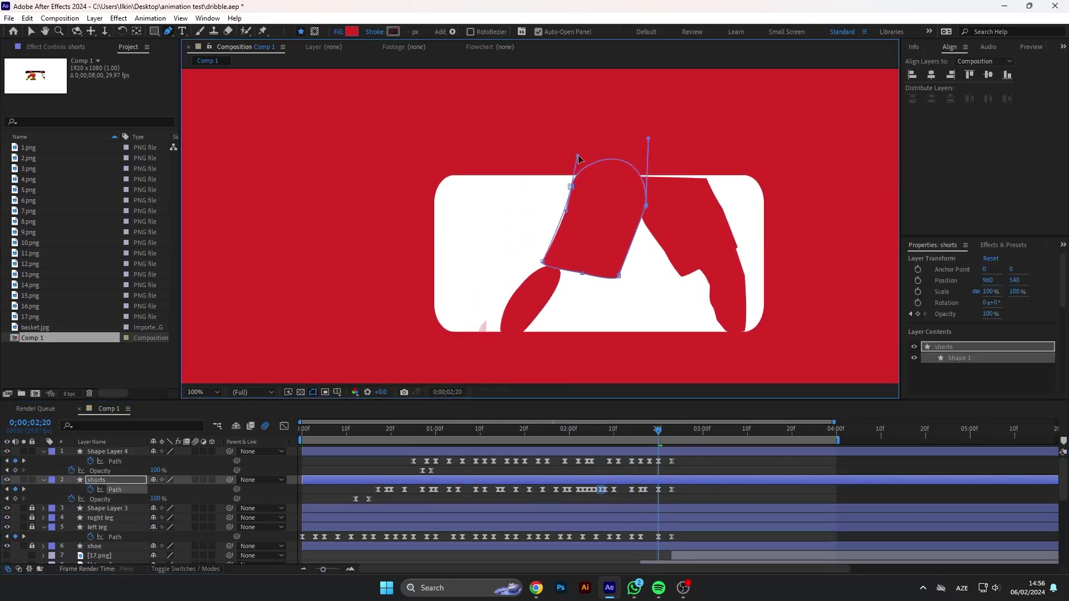
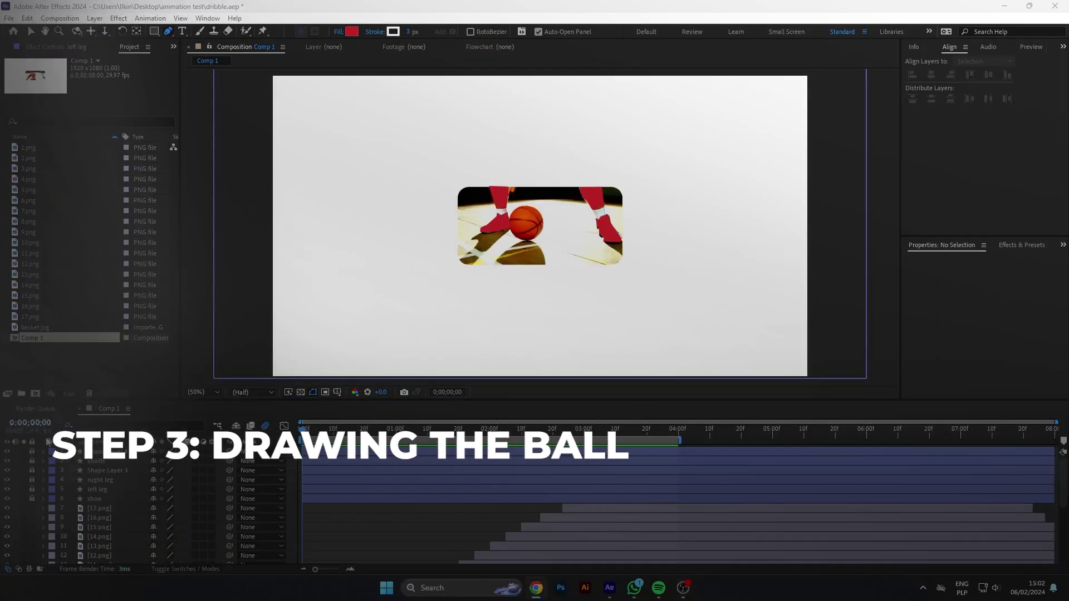
Draw a circle over the basketball with the Ellipse tool and align it with the ball
{"action": "left_click", "coordinate": [154, 31]}
{"action": "left_click_drag", "start_coordinate": [154, 31], "coordinate": [186, 61]}
{"action": "scroll", "coordinate": [557, 222], "scroll_direction": "up", "scroll_amount": 4}
{"action": "left_click_drag", "start_coordinate": [379, 199], "coordinate": [488, 327]}
{"action": "mouse_move", "coordinate": [457, 290]}
{"action": "left_mouse_down"}
{"action": "mouse_move", "coordinate": [400, 246]}
{"action": "mouse_move", "coordinate": [439, 293]}
{"action": "mouse_move", "coordinate": [459, 287]}
{"action": "left_mouse_up"}
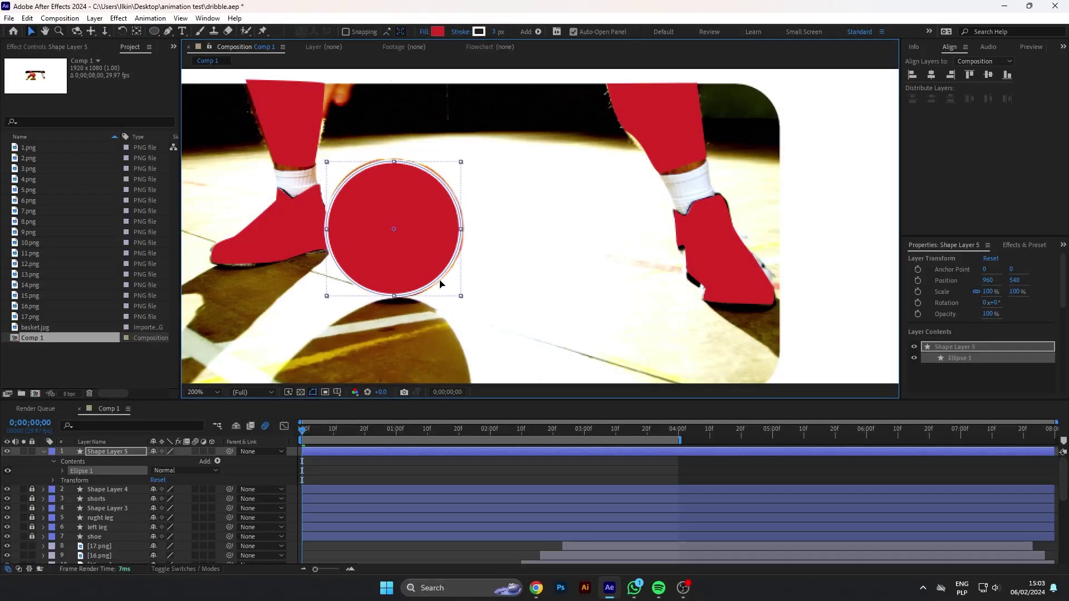
Rename the circle's layer as ball and hide its Stroke 1
{"action": "left_click", "coordinate": [109, 452]}
{"action": "key", "text": "Return"}
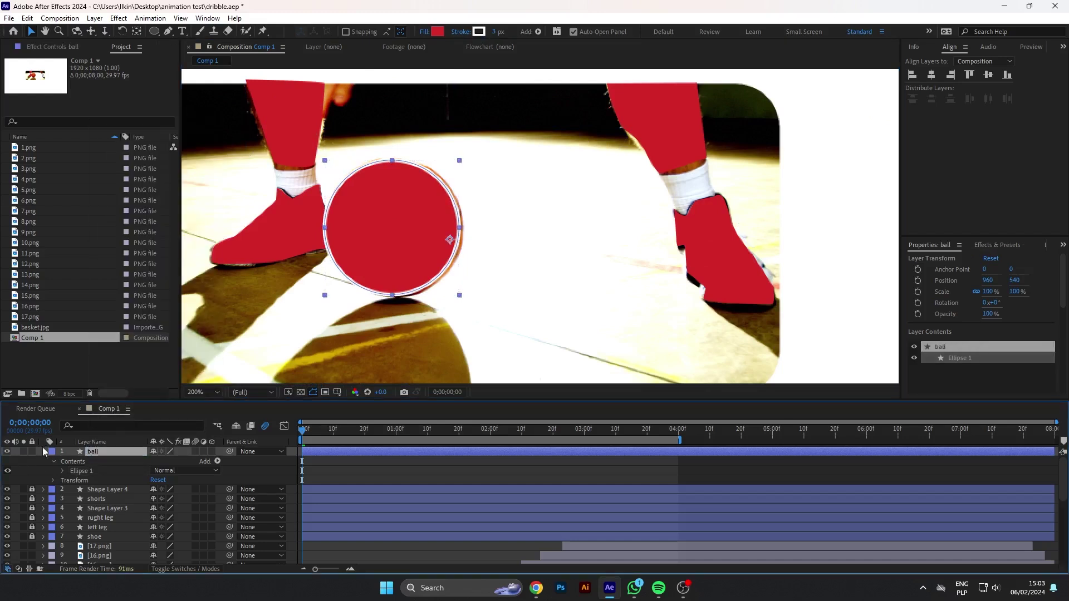
{"action": "left_click", "coordinate": [62, 471]}
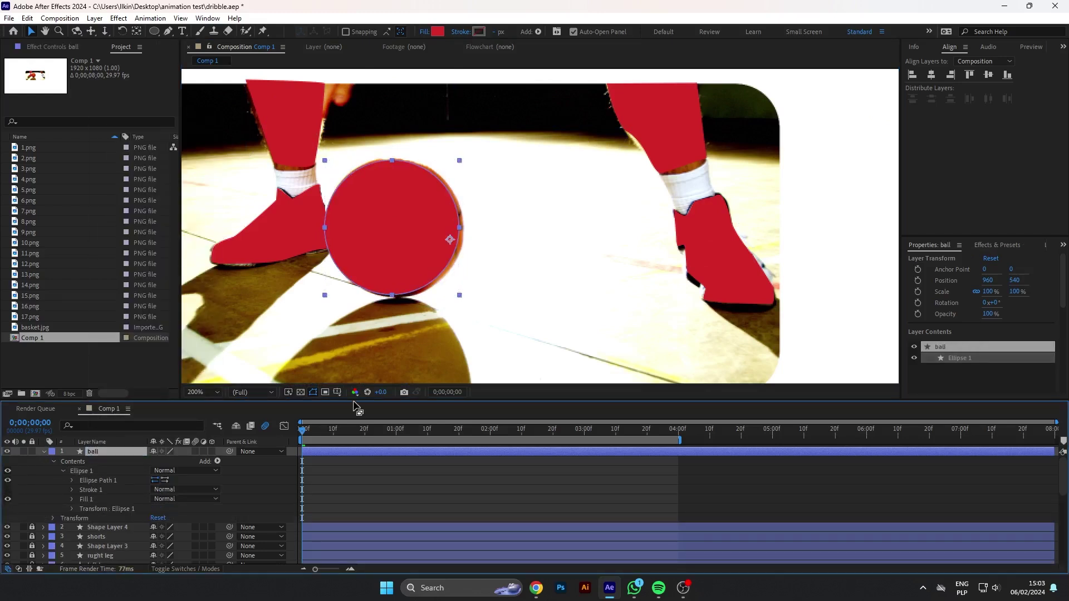
Change the ball's fill to orange using a color code copied from the browser
{"action": "key", "text": "alt+Tab"}
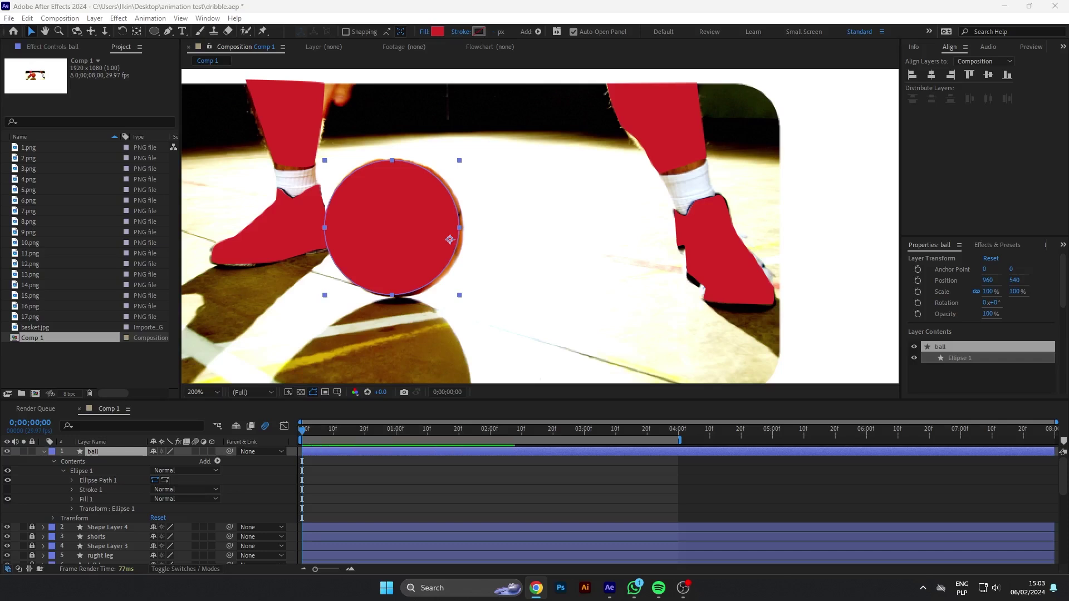
{"action": "left_click", "coordinate": [437, 32]}
{"action": "key", "text": "ctrl+v"}
{"action": "key", "text": "Return"}
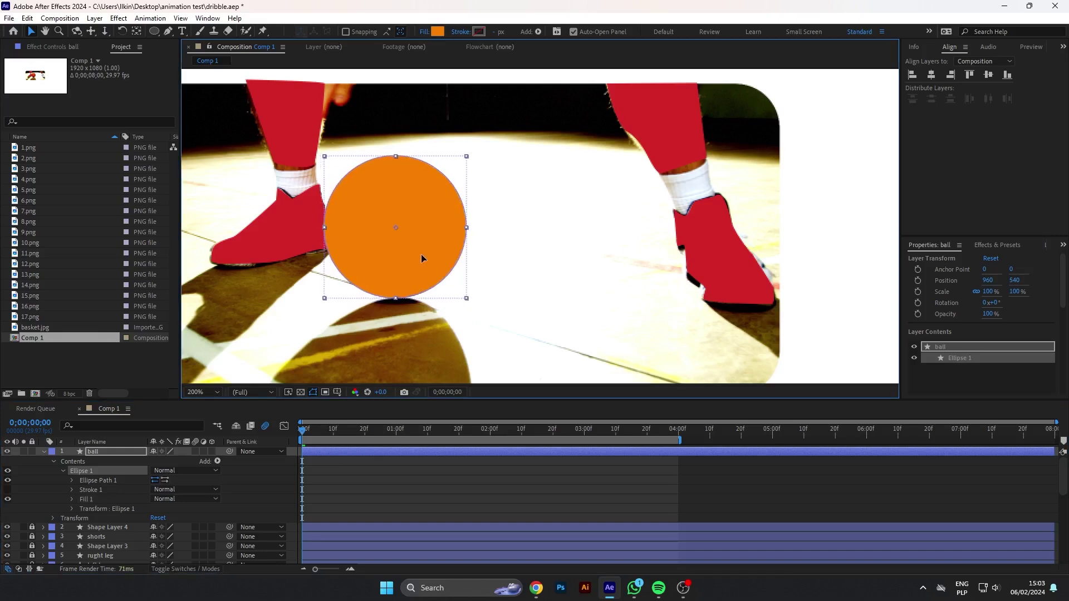
Collapse the ball layer's contents and add a Position keyframe at frame 0
{"action": "left_click", "coordinate": [93, 452]}
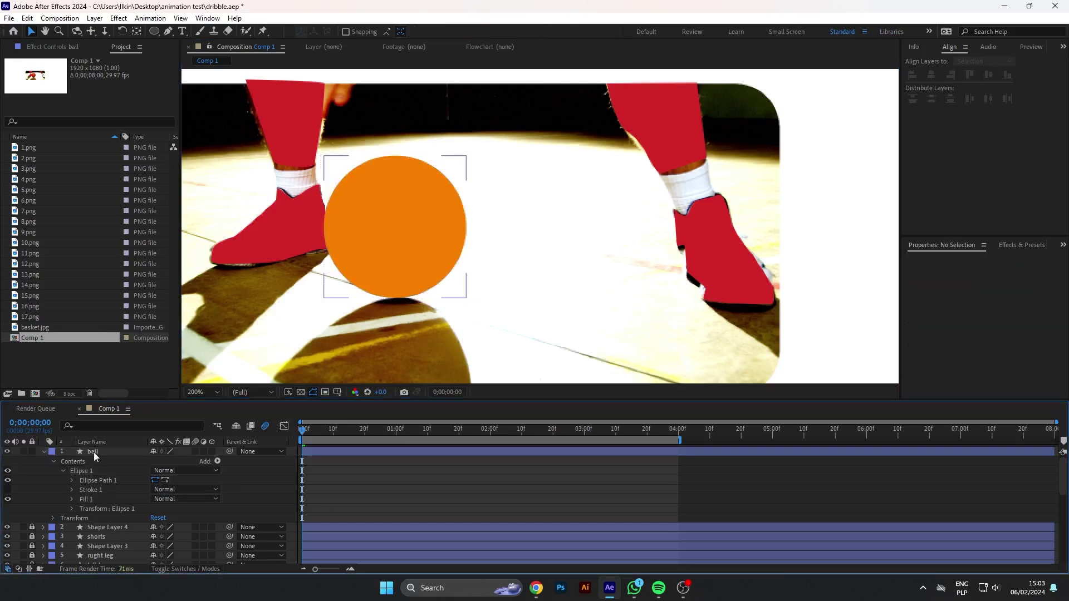
{"action": "left_click", "coordinate": [63, 470]}
{"action": "left_click", "coordinate": [61, 469]}
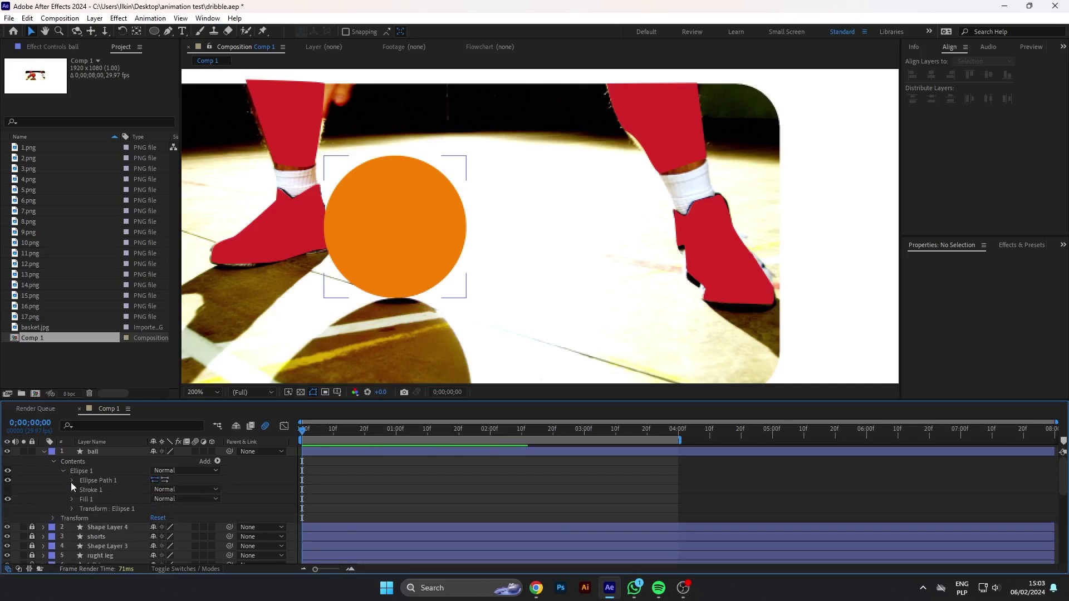
{"action": "left_click", "coordinate": [71, 482]}
{"action": "left_click", "coordinate": [73, 482]}
{"action": "left_click", "coordinate": [68, 462]}
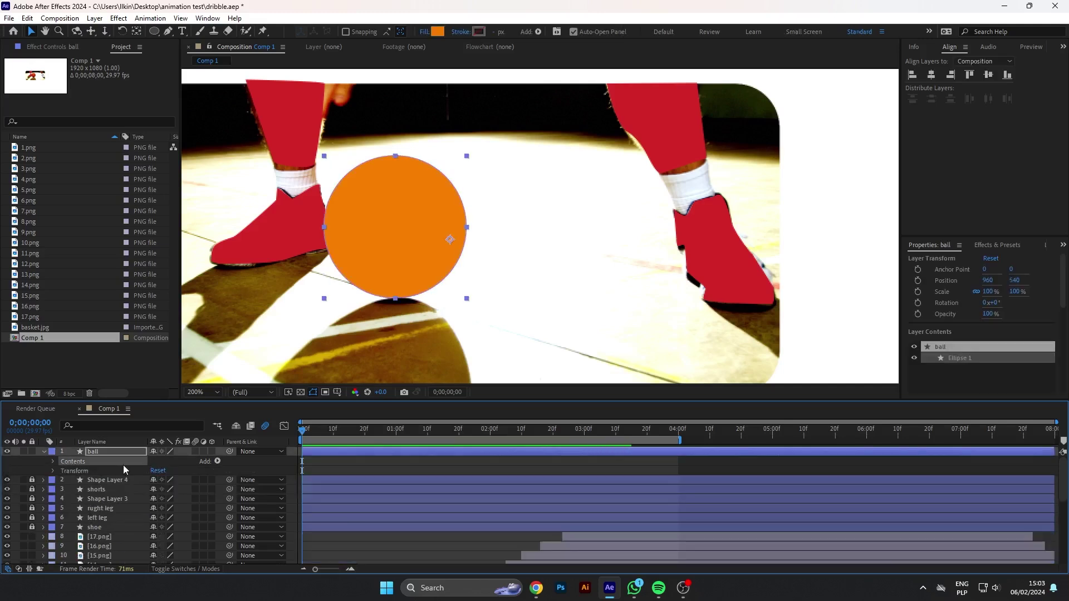
{"action": "key", "text": "alt+shift+p"}
Keyframe the ball's position up toward the nearby leg at about frame 5 and over toward the other foot at frame 10
{"action": "left_click_drag", "start_coordinate": [286, 429], "coordinate": [318, 438]}
{"action": "left_click_drag", "start_coordinate": [398, 245], "coordinate": [345, 178]}
{"action": "left_click", "coordinate": [344, 433]}
{"action": "left_click_drag", "start_coordinate": [344, 433], "coordinate": [333, 434]}
{"action": "left_click_drag", "start_coordinate": [326, 203], "coordinate": [535, 272]}
Add a Scale keyframe to the ball at frame 10 and return to the first frame
{"action": "left_click", "coordinate": [94, 461]}
{"action": "key", "text": "s"}
{"action": "left_click_drag", "start_coordinate": [334, 432], "coordinate": [303, 433]}
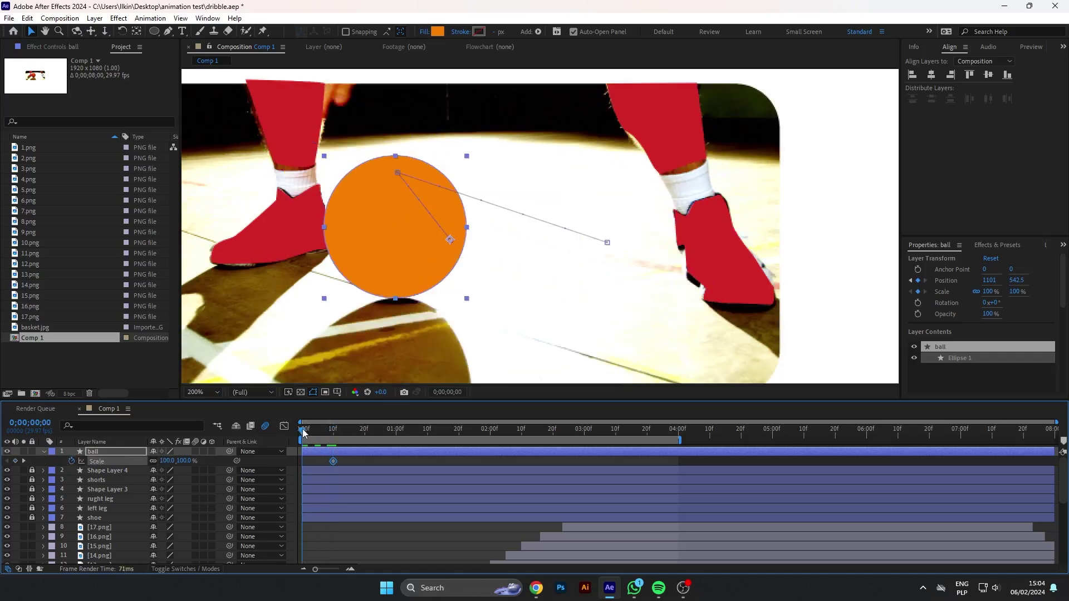
Easy Ease the ball's Scale keyframe, preview the motion, and move the ball layer between the left leg and shoe layers
{"action": "key", "text": "F9"}
{"action": "key", "text": "space"}
{"action": "key", "text": "space"}
{"action": "key", "text": "space"}
{"action": "left_click_drag", "start_coordinate": [100, 452], "coordinate": [97, 499]}
Keyframe the ball's position and scale along the footage up to 0;00;01;21, reducing its scale to 82%
{"action": "left_click", "coordinate": [364, 429]}
{"action": "key", "text": "shift+Page_Down"}
{"action": "mouse_move", "coordinate": [165, 508]}
{"action": "left_mouse_down"}
{"action": "mouse_move", "coordinate": [198, 479]}
{"action": "mouse_move", "coordinate": [167, 505]}
{"action": "left_mouse_up"}
{"action": "key", "text": "shift+Page_Down"}
{"action": "left_click_drag", "start_coordinate": [539, 241], "coordinate": [399, 256]}
{"action": "key", "text": "shift+Page_Down"}
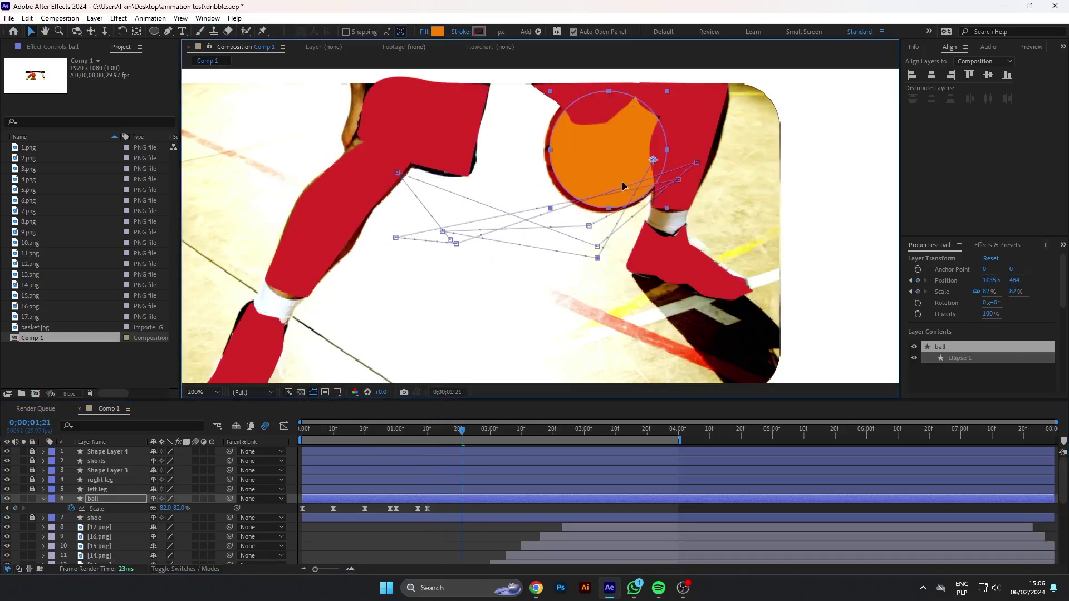
Reduce the ball's scale further at 0;00;01;21 and play back the dribble
{"action": "left_click_drag", "start_coordinate": [166, 508], "coordinate": [159, 508]}
{"action": "left_click_drag", "start_coordinate": [475, 429], "coordinate": [530, 430]}
{"action": "key", "text": "space"}
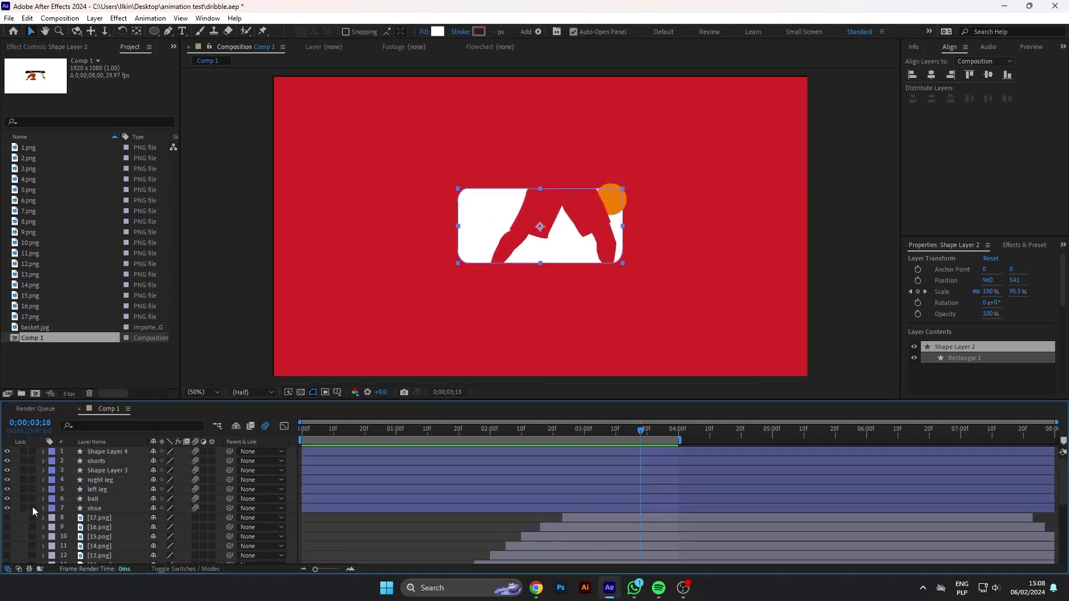
Reveal the shoe layer's keyframes, preview the animation with the ball layer selected, and save the project
{"action": "left_click", "coordinate": [94, 508]}
{"action": "key", "text": "u"}
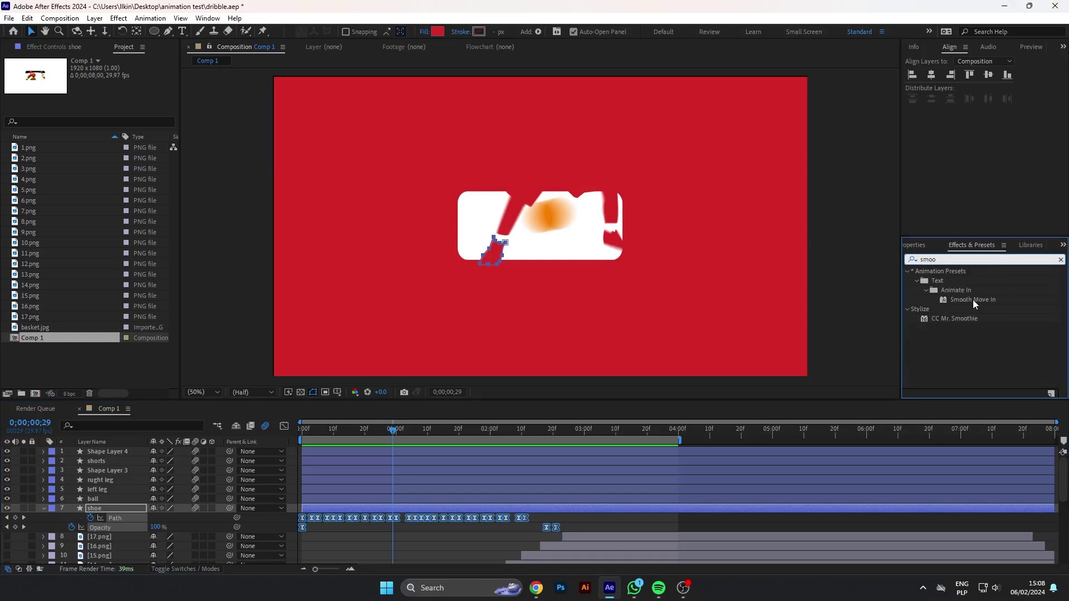
{"action": "left_click", "coordinate": [93, 499]}
{"action": "key", "text": "space"}
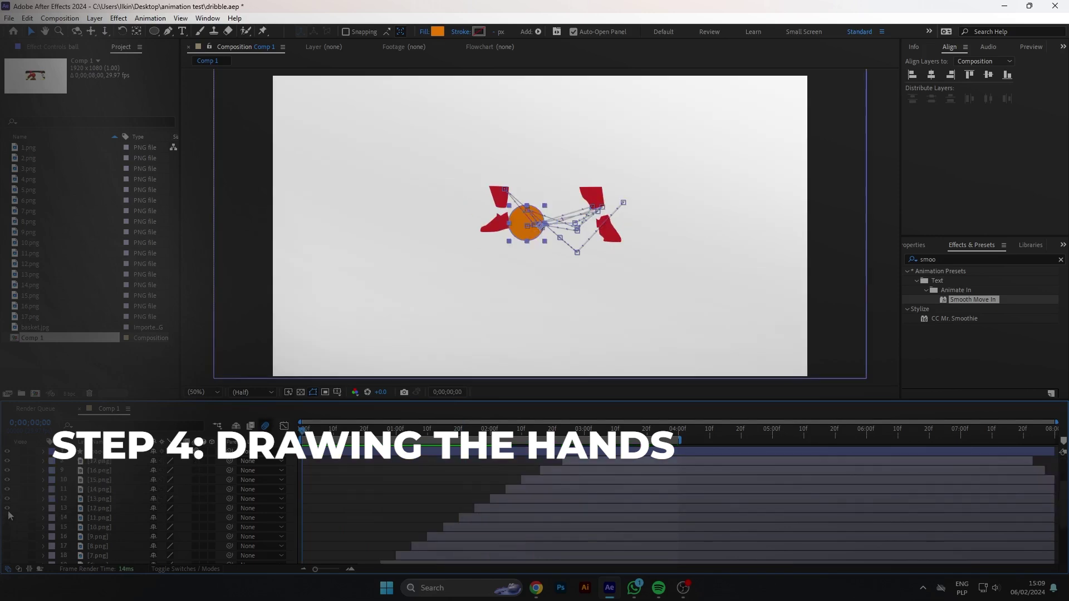
{"action": "key", "text": "ctrl+s"}
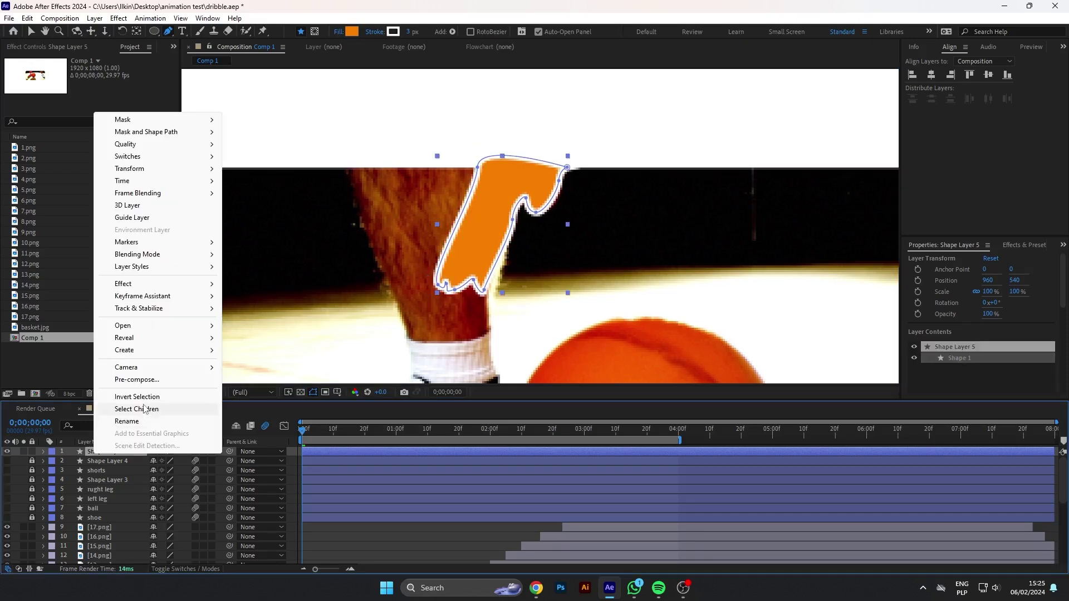
Reshape the hand layer's path at frame 11 by pulling its wrist point toward the hand in the footage
{"action": "left_click", "coordinate": [43, 451]}
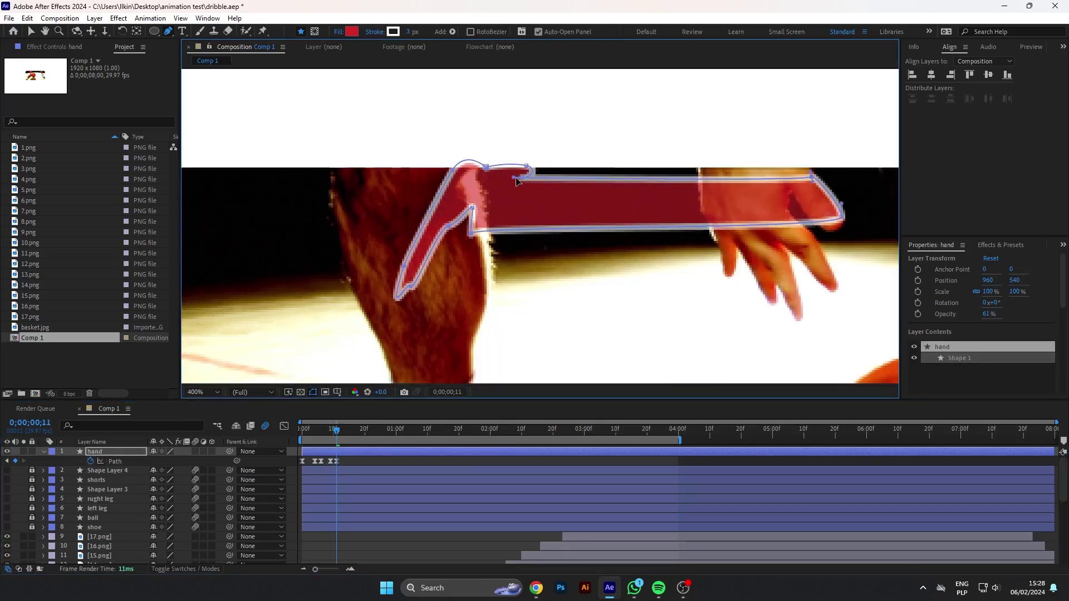
{"action": "left_click_drag", "start_coordinate": [517, 181], "coordinate": [703, 244]}
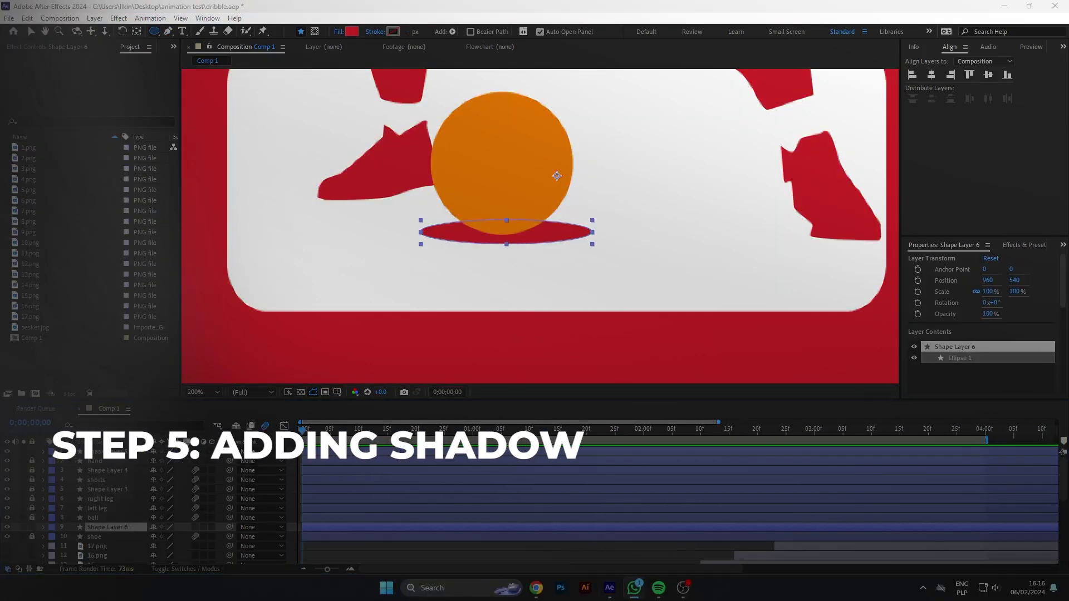
Keyframe the shadow's position and opacity for the bounce around frame 10, with opacity at 0% by frame 11
{"action": "key", "text": "shift+slash"}
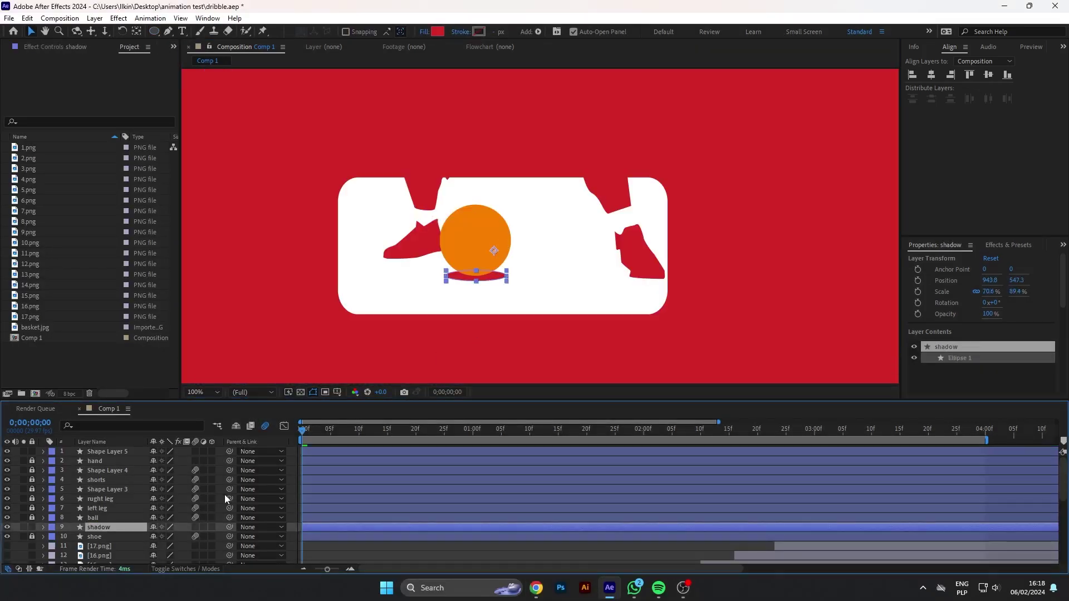
{"action": "key", "text": "u"}
{"action": "key", "text": "shift+Page_Down"}
{"action": "left_click_drag", "start_coordinate": [362, 429], "coordinate": [372, 430]}
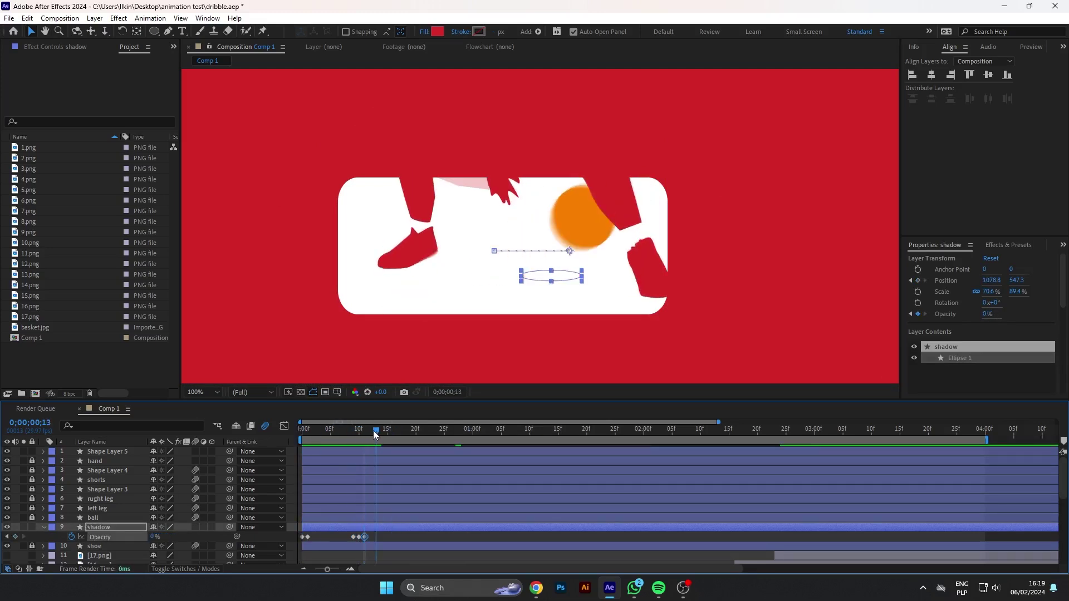
Keyframe the shadow's position and opacity for the ball's bounce around frame 20
{"action": "left_click_drag", "start_coordinate": [375, 430], "coordinate": [420, 432]}
{"action": "key", "text": "alt+shift+p"}
{"action": "key", "text": "Page_Down"}
{"action": "left_click_drag", "start_coordinate": [431, 439], "coordinate": [473, 430]}
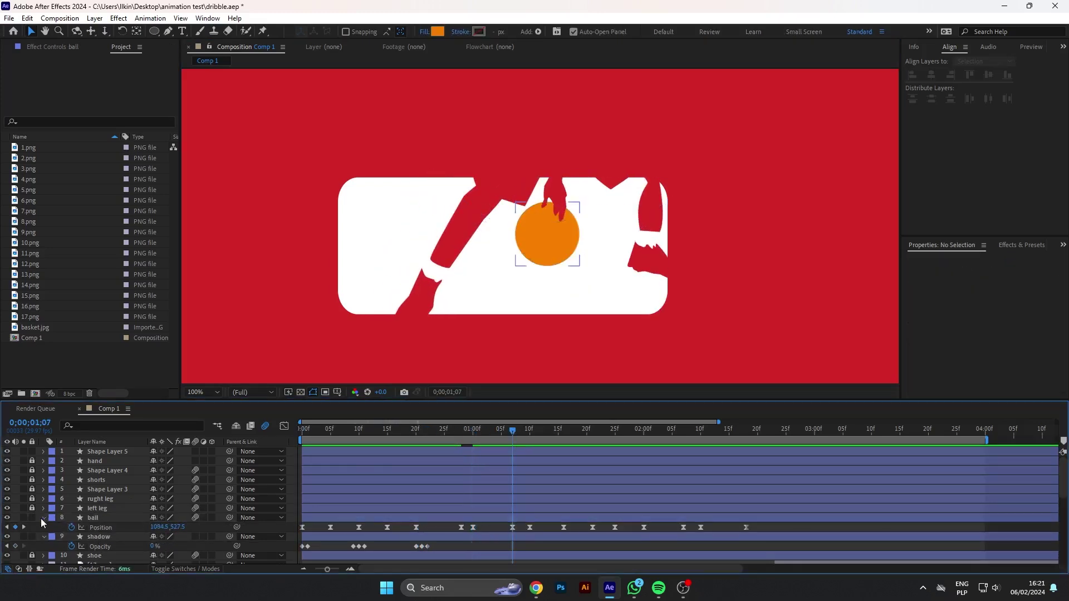
Keyframe the shadow's opacity between 0;00;01;07 and 0;00;01;10 and Easy Ease its keyframes
{"action": "mouse_move", "coordinate": [511, 432]}
{"action": "left_mouse_down"}
{"action": "mouse_move", "coordinate": [585, 432]}
{"action": "mouse_move", "coordinate": [518, 444]}
{"action": "left_mouse_up"}
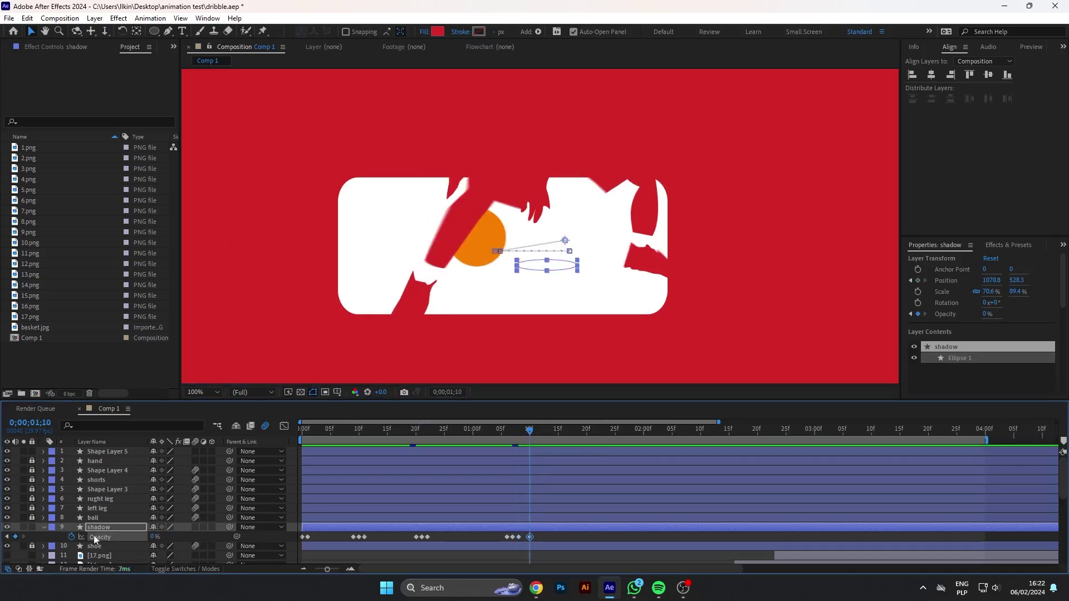
{"action": "key", "text": "F9"}
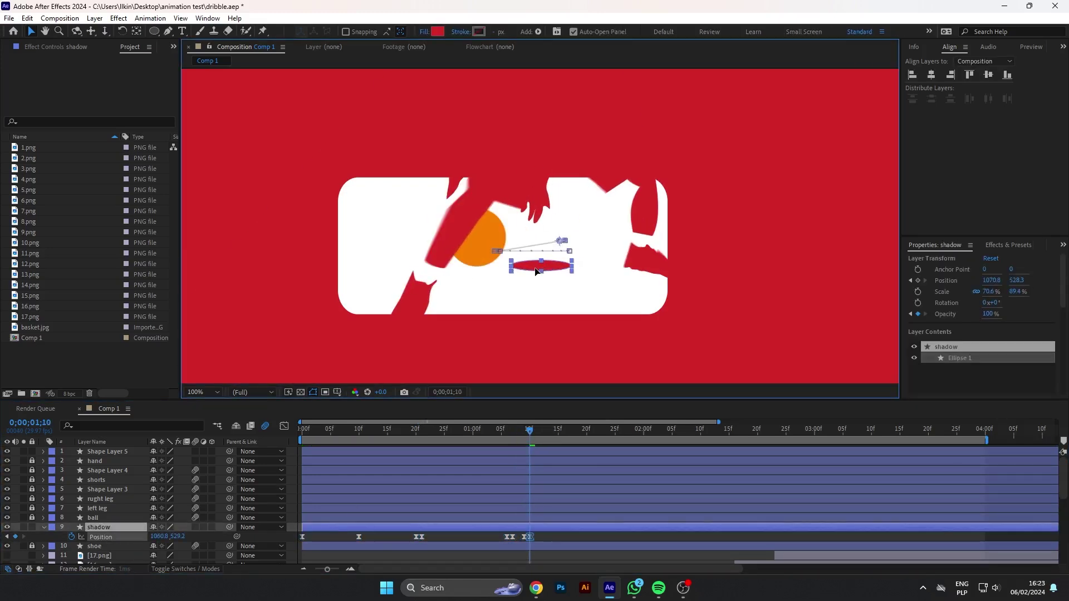
Keyframe the shadow's position through the next bounces, moving it to 929.8, 530.2 at about 0;00;01;25
{"action": "left_click", "coordinate": [555, 433]}
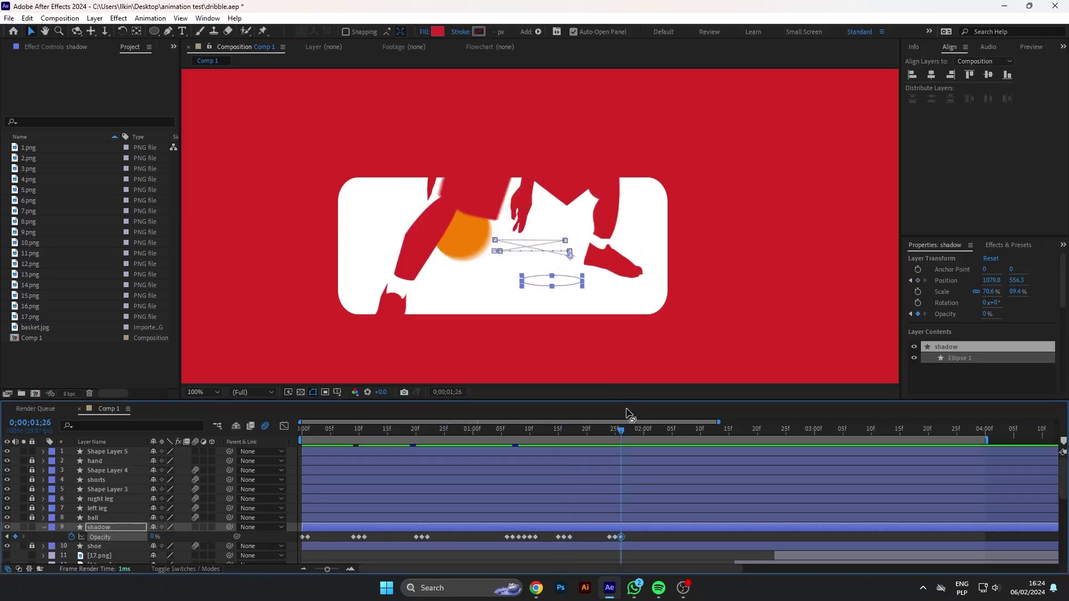
{"action": "key", "text": "p"}
{"action": "left_click", "coordinate": [617, 432]}
{"action": "left_click_drag", "start_coordinate": [551, 281], "coordinate": [468, 266]}
Keyframe the shadow directly beneath the ball at 0;00;02;10, at position 1083.8, 634.2, and collapse its layer
{"action": "left_click", "coordinate": [701, 434]}
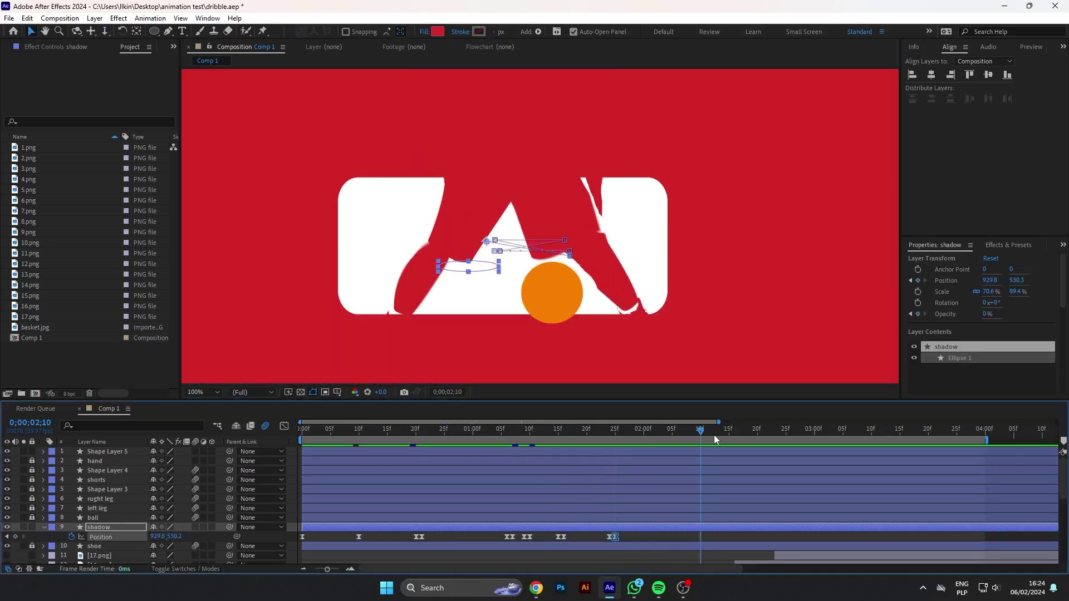
{"action": "key", "text": "Page_Up"}
{"action": "key", "text": "p"}
{"action": "scroll", "coordinate": [45, 494], "scroll_direction": "down", "scroll_amount": 1}
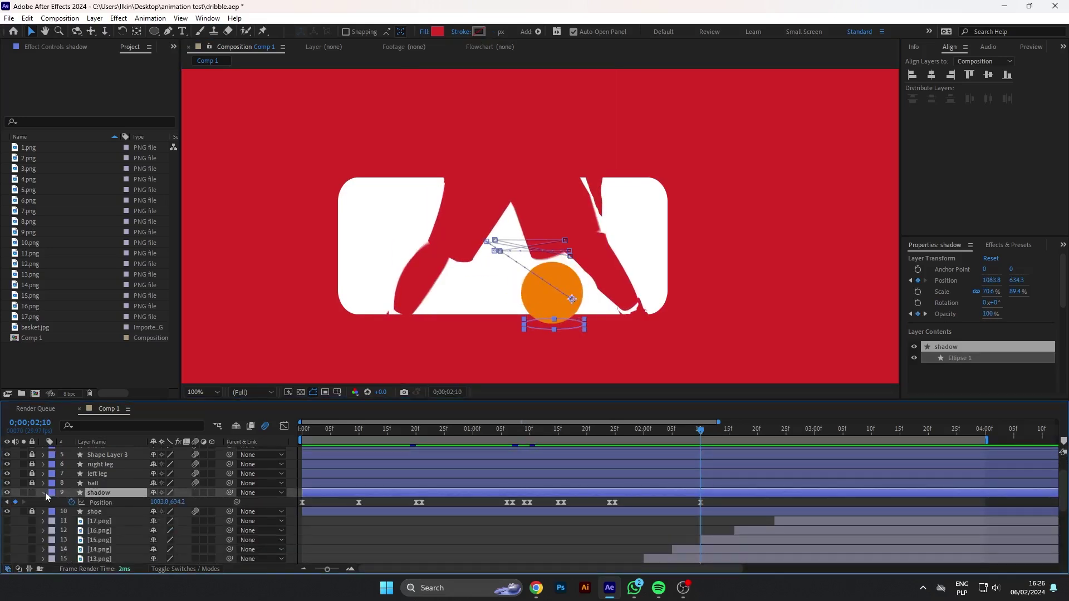
{"action": "left_click", "coordinate": [43, 493]}
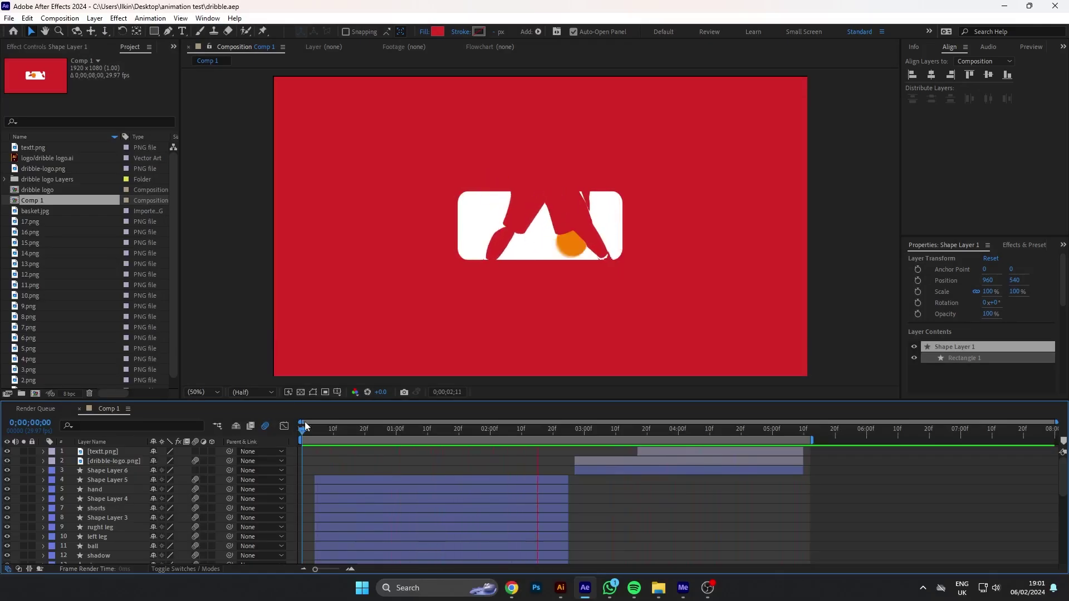
Draw a white circle with the Ellipse tool as a new shape layer centered over the white rounded rectangle
{"action": "left_click", "coordinate": [245, 127]}
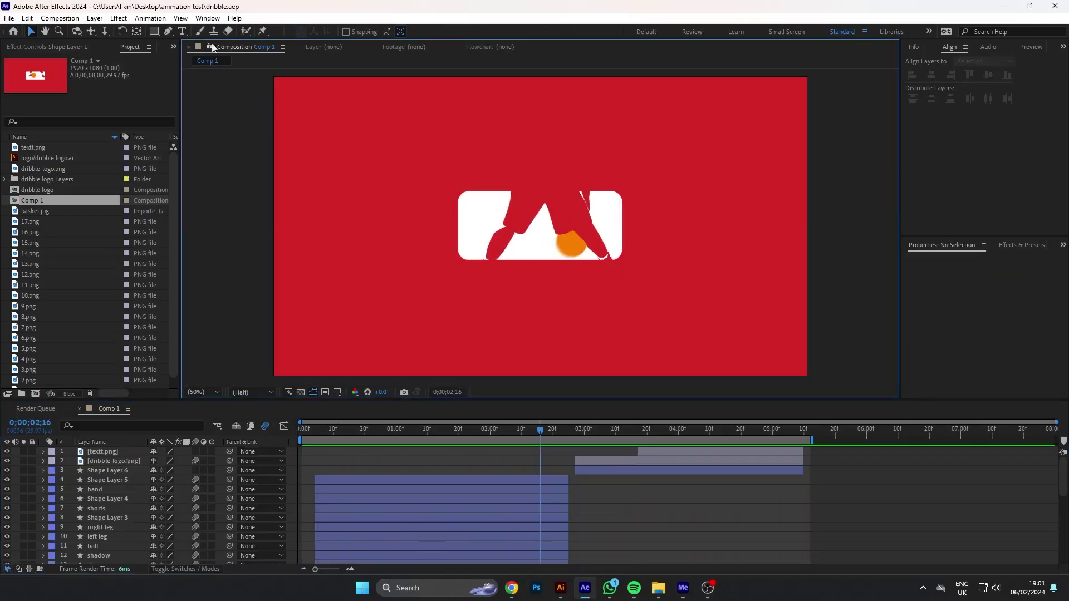
{"action": "left_click", "coordinate": [155, 33]}
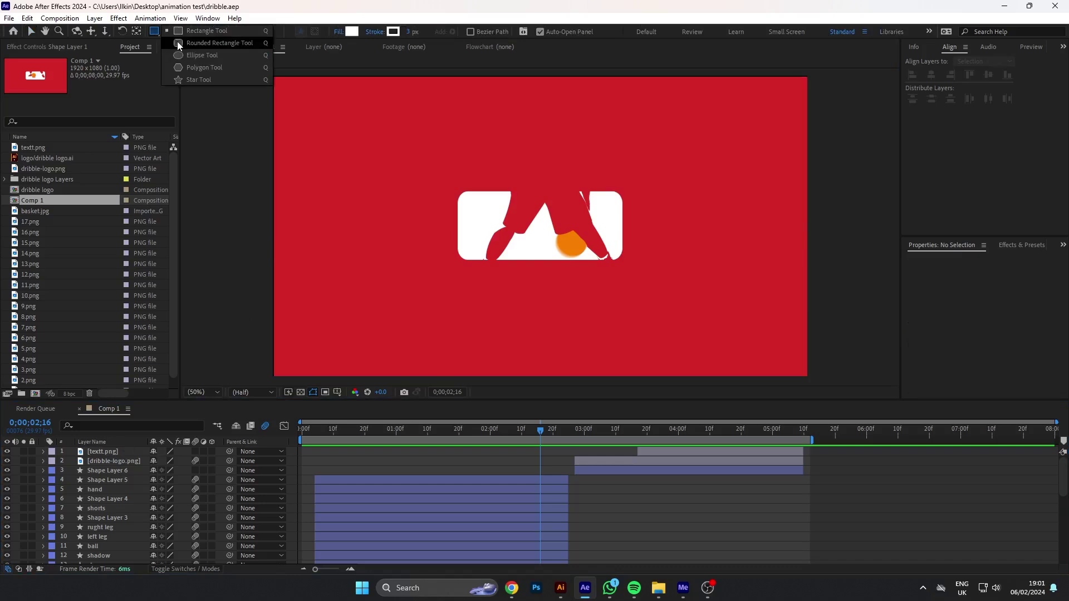
{"action": "left_click", "coordinate": [192, 55]}
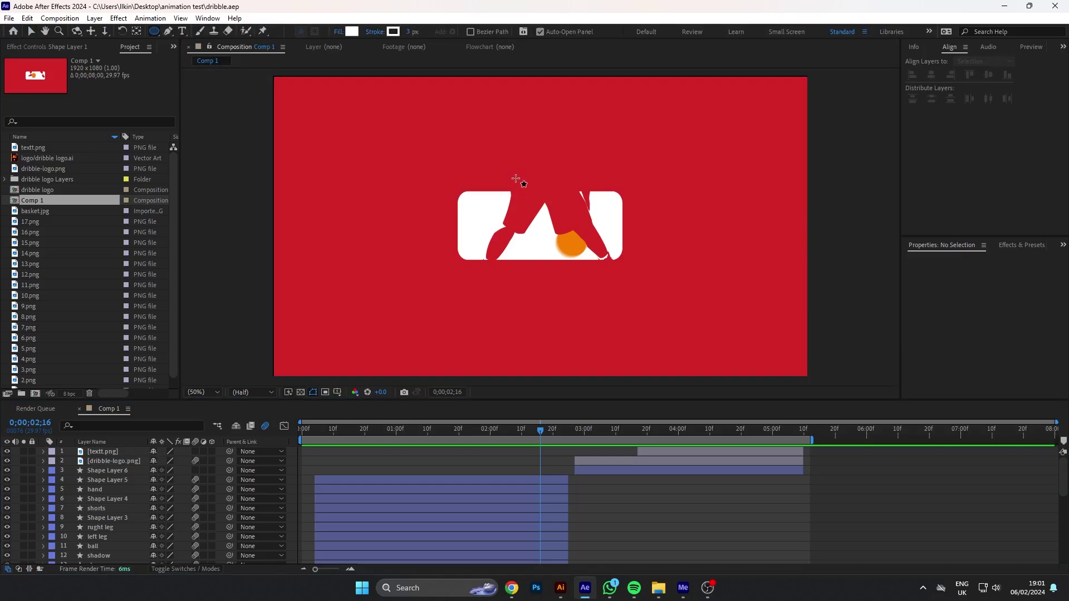
{"action": "left_click_drag", "start_coordinate": [498, 177], "coordinate": [550, 238]}
{"action": "key", "text": "v"}
{"action": "key", "text": "u"}
{"action": "left_click", "coordinate": [540, 227]}
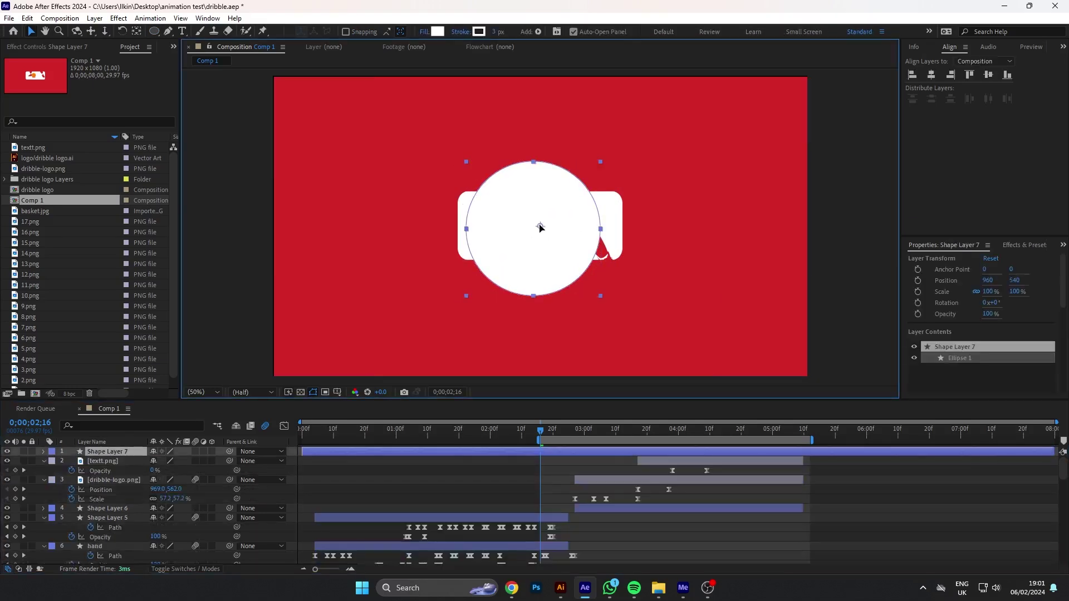
{"action": "key", "text": "u"}
Move the circle layer below Shape Layer 6 and make it start at 0;00;02;25
{"action": "left_click_drag", "start_coordinate": [109, 451], "coordinate": [137, 484]}
{"action": "left_click_drag", "start_coordinate": [312, 480], "coordinate": [566, 477]}
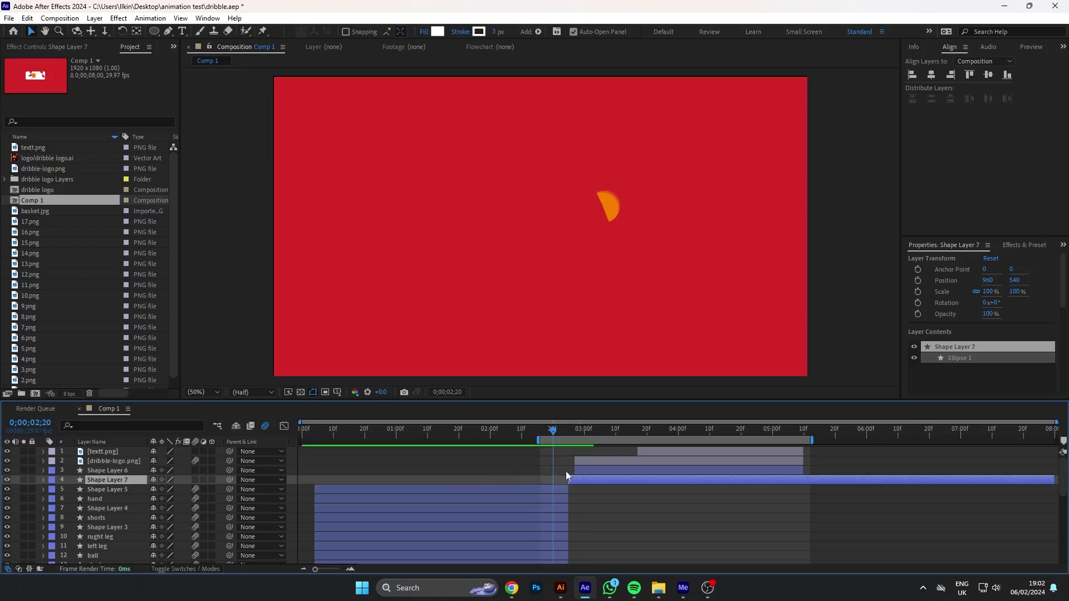
{"action": "left_click", "coordinate": [570, 429]}
{"action": "left_click_drag", "start_coordinate": [570, 429], "coordinate": [568, 430]}
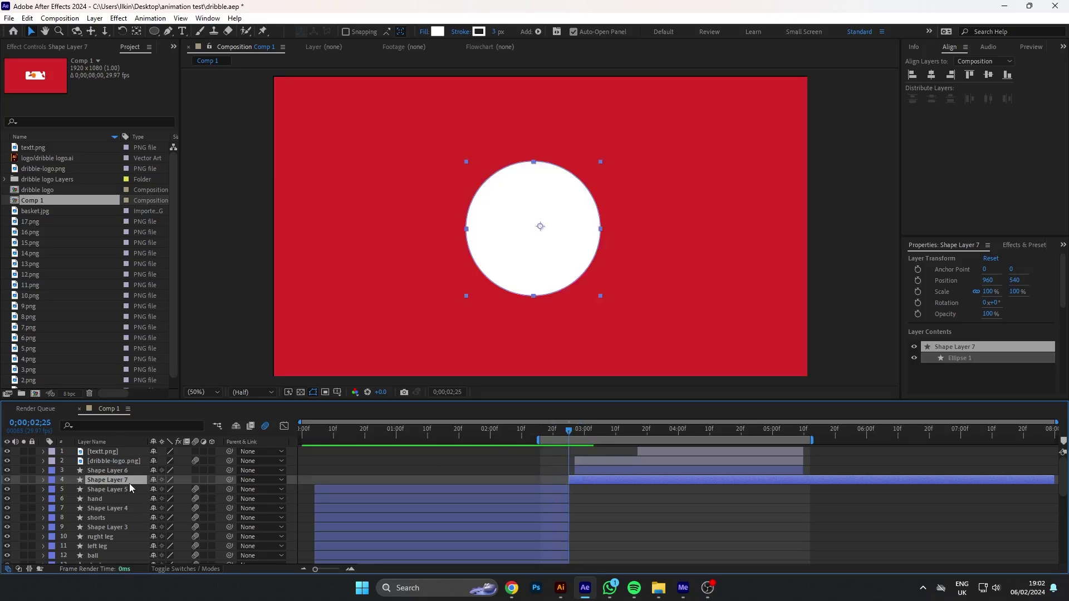
Keyframe the circle's scale from 100% at 0;00;02;25 to 453% at 0;00;02;26
{"action": "key", "text": "s"}
{"action": "left_click", "coordinate": [72, 490]}
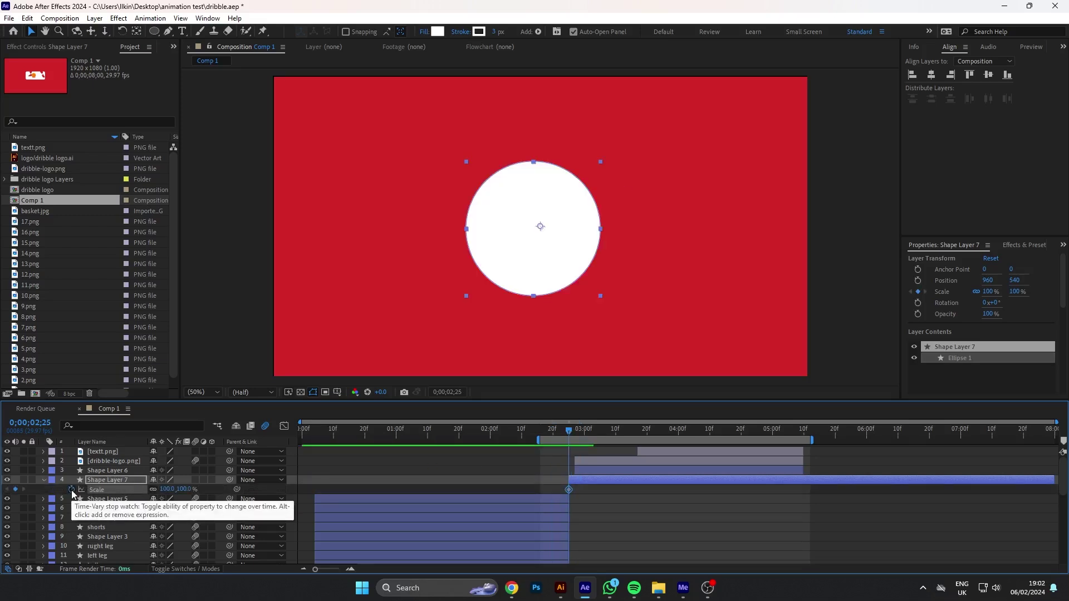
{"action": "left_click_drag", "start_coordinate": [569, 432], "coordinate": [576, 433]}
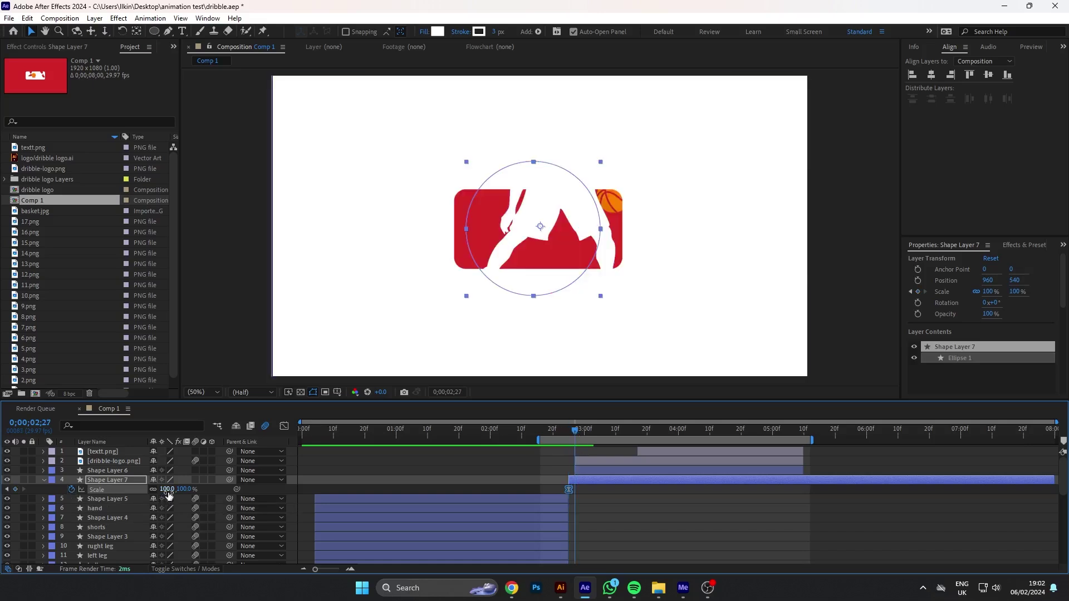
{"action": "left_click_drag", "start_coordinate": [575, 437], "coordinate": [572, 437]}
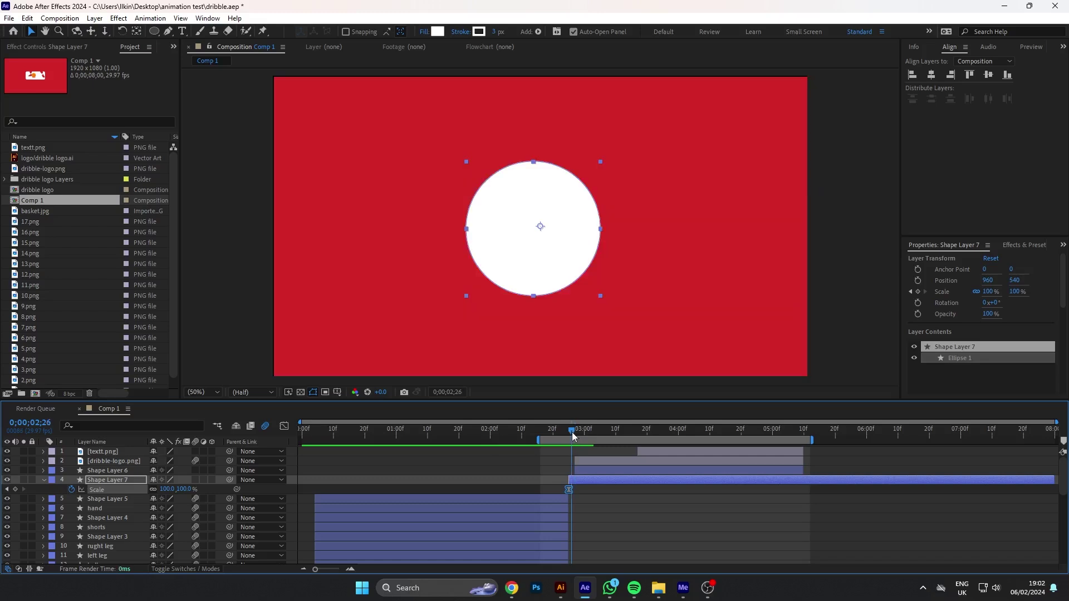
{"action": "left_click_drag", "start_coordinate": [181, 489], "coordinate": [370, 495]}
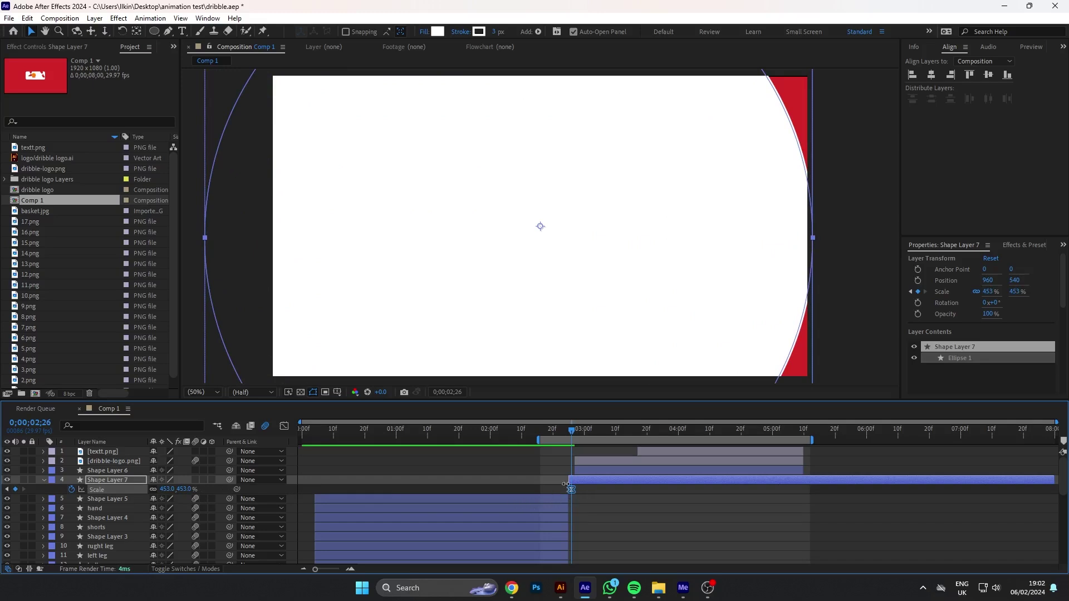
Shift the text, logo and Shape Layer 6 layers later so the logo starts at 0;00;03;02, and review the timing
{"action": "key", "text": "space"}
{"action": "left_click", "coordinate": [743, 454], "text": "shift"}
{"action": "left_click_drag", "start_coordinate": [744, 453], "coordinate": [759, 453]}
{"action": "left_click", "coordinate": [593, 488]}
{"action": "left_click_drag", "start_coordinate": [511, 429], "coordinate": [286, 433]}
{"action": "key", "text": "k"}
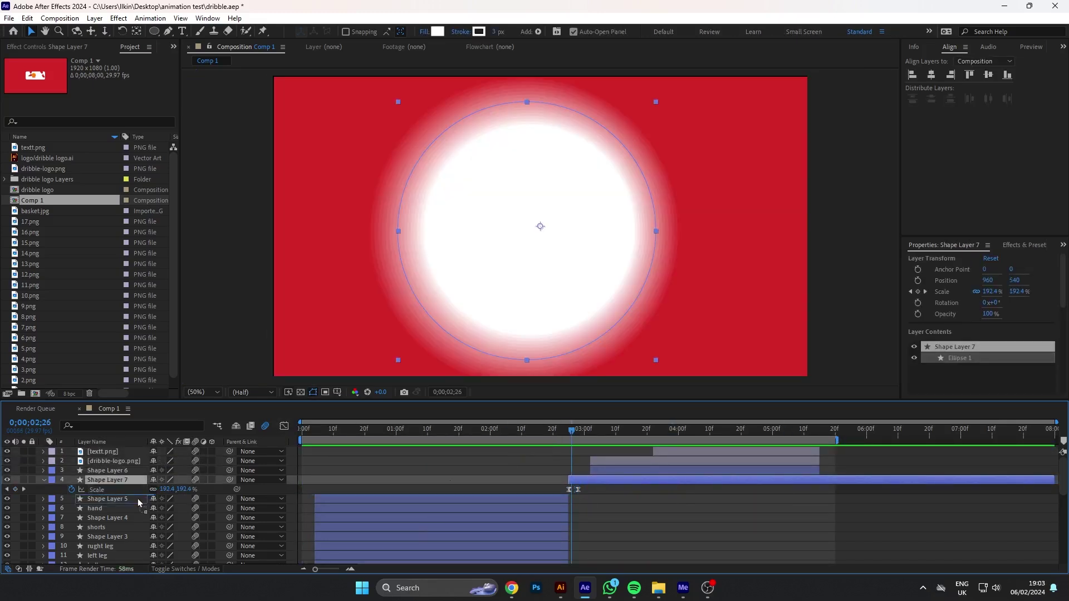
Place the circle layer below the hand layer and move its last Scale keyframe to 0;00;03;02
{"action": "left_click_drag", "start_coordinate": [138, 503], "coordinate": [138, 512]}
{"action": "left_click", "coordinate": [826, 430]}
{"action": "left_click_drag", "start_coordinate": [578, 508], "coordinate": [590, 508]}
{"action": "left_click", "coordinate": [591, 430]}
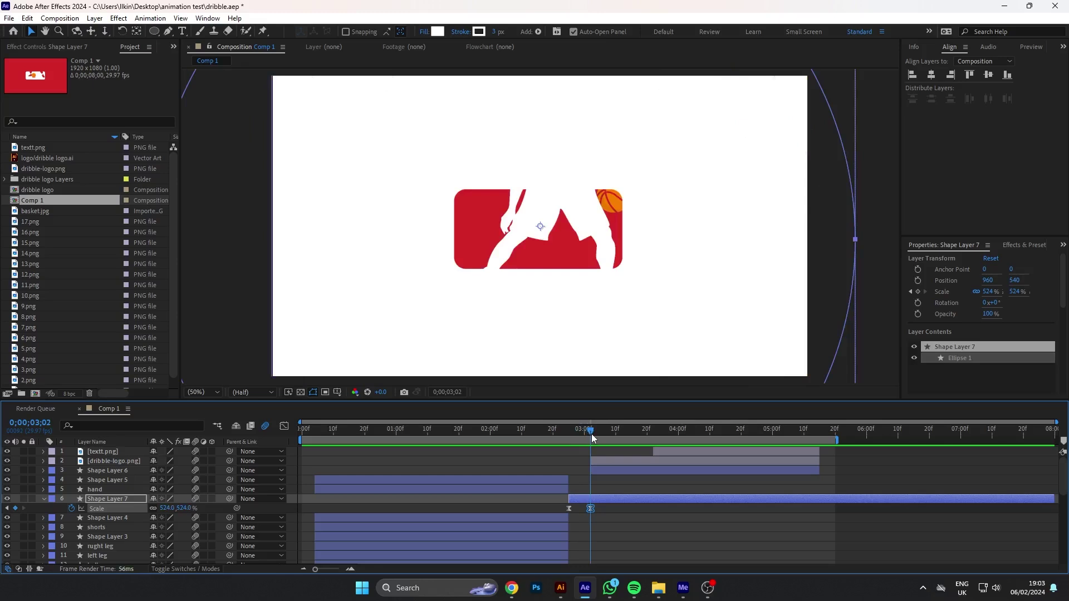
Examine the logo layer's Scale keyframes and collapse the layer
{"action": "left_click", "coordinate": [593, 461]}
{"action": "key", "text": "s"}
{"action": "key", "text": "k"}
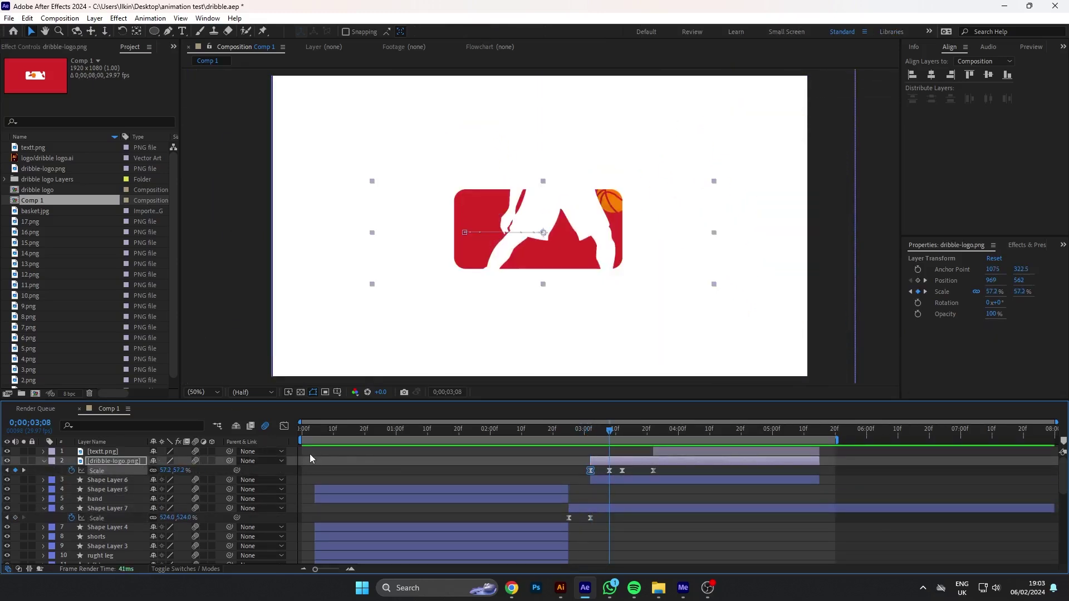
{"action": "left_click", "coordinate": [49, 462]}
Extend Shape Layer 2 to end with the dribbling layers at about 0;00;02;25 and preview from the start
{"action": "left_click_drag", "start_coordinate": [580, 436], "coordinate": [545, 434]}
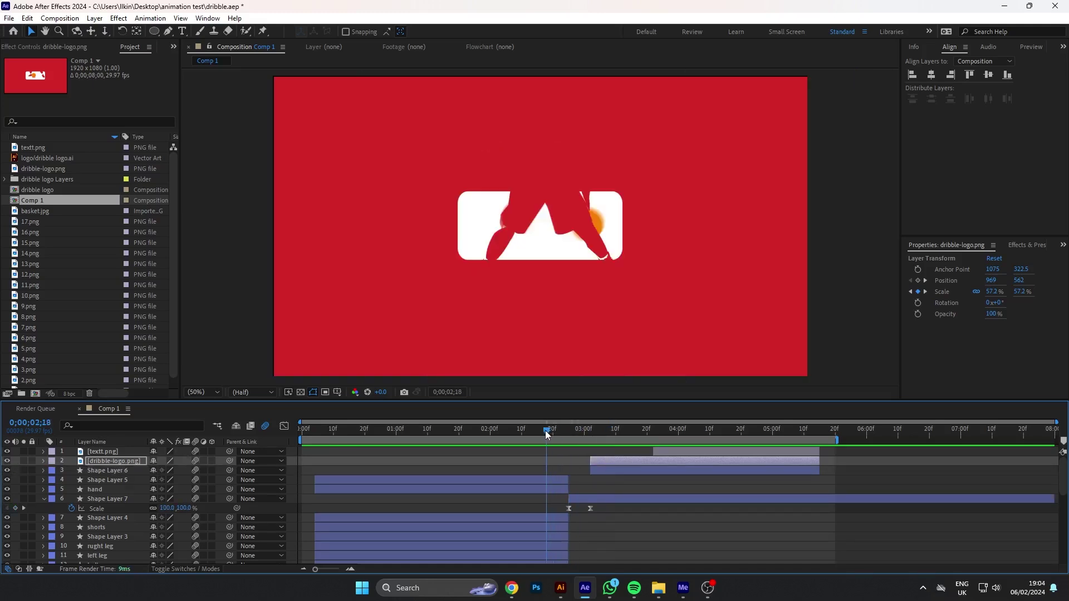
{"action": "scroll", "coordinate": [545, 501], "scroll_direction": "down", "scroll_amount": 5}
{"action": "left_click_drag", "start_coordinate": [549, 436], "coordinate": [566, 432]}
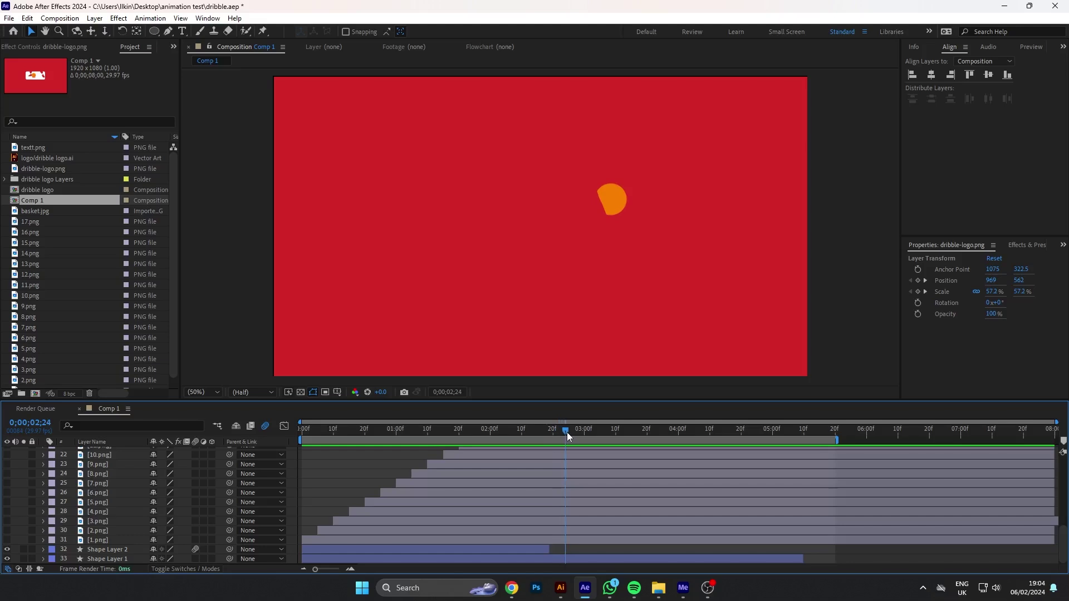
{"action": "left_click_drag", "start_coordinate": [549, 551], "coordinate": [566, 552]}
{"action": "left_click_drag", "start_coordinate": [566, 431], "coordinate": [590, 433]}
{"action": "key", "text": "Home"}
{"action": "key", "text": "space"}
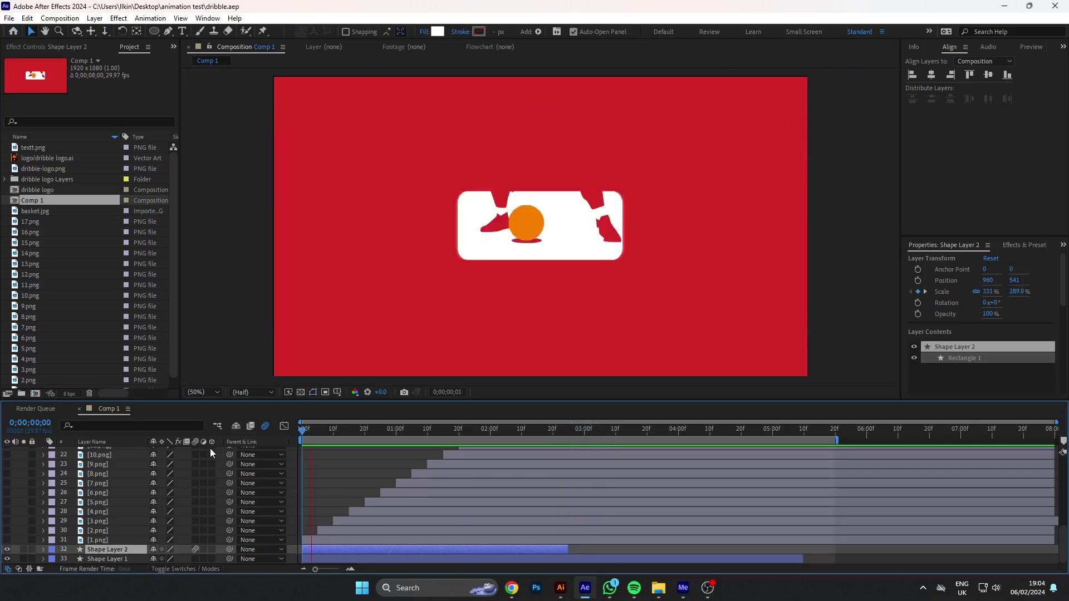
Adjust the circle's Scale keyframe timing, set its scale to 197% at 0;00;02;25, and preview from the start
{"action": "left_click", "coordinate": [563, 433]}
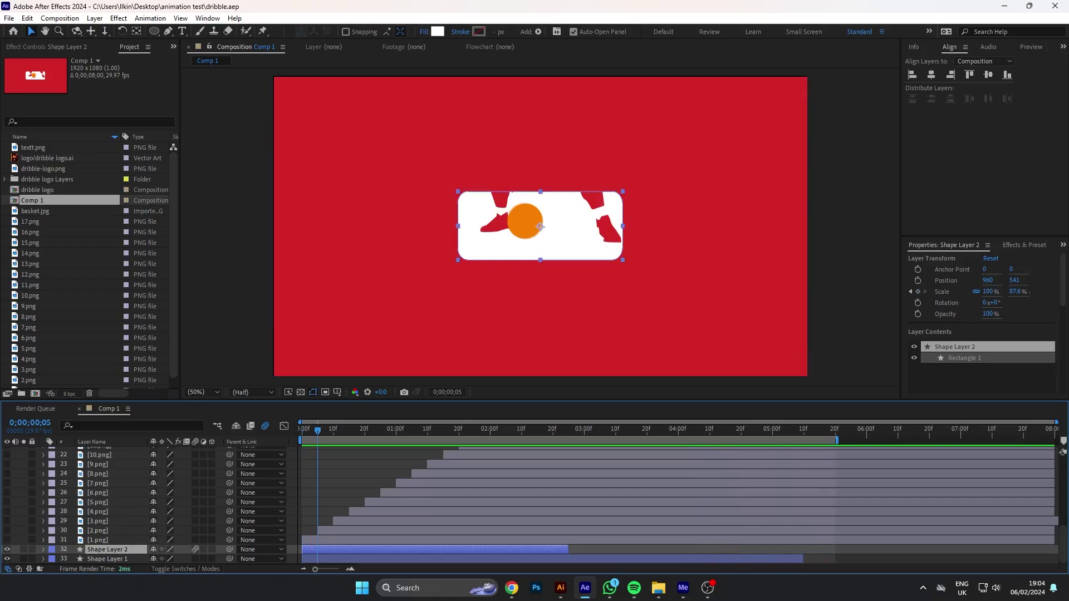
{"action": "mouse_move", "coordinate": [583, 510]}
{"action": "left_mouse_down"}
{"action": "mouse_move", "coordinate": [559, 506]}
{"action": "mouse_move", "coordinate": [578, 508]}
{"action": "left_mouse_up"}
{"action": "left_click", "coordinate": [568, 432]}
{"action": "left_click", "coordinate": [166, 508]}
{"action": "type", "text": "197"}
{"action": "key", "text": "Return"}
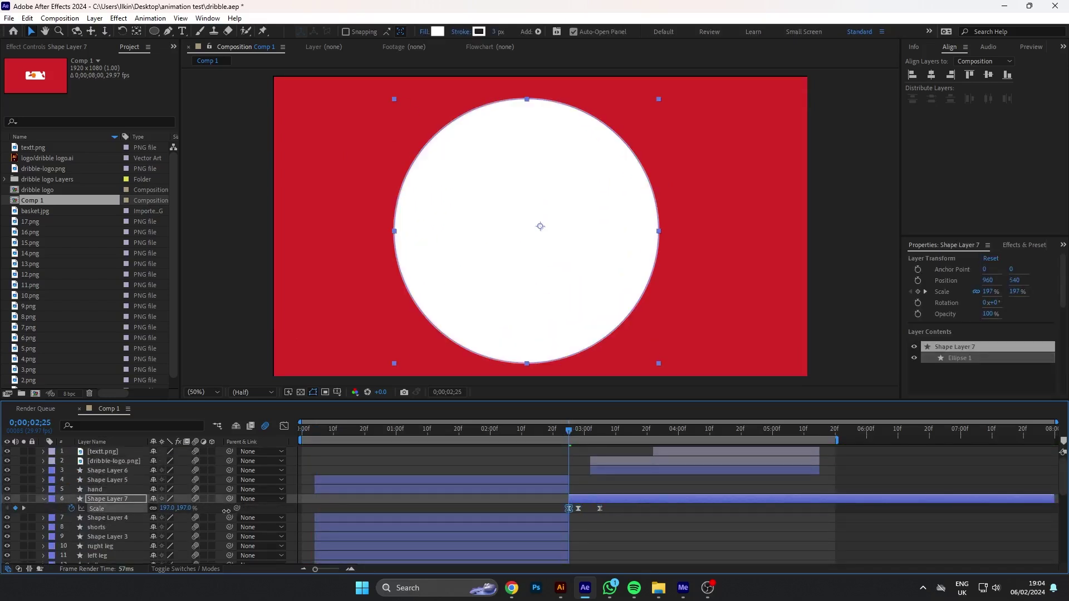
{"action": "key", "text": "Home"}
{"action": "key", "text": "space"}
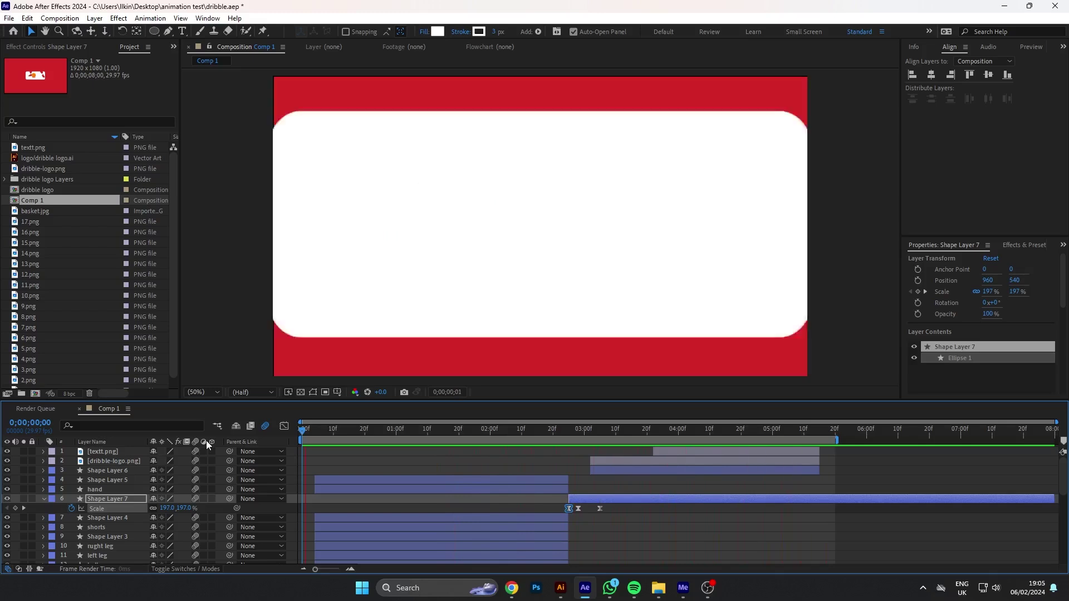
Shift the logo layer earlier to start at about 0;00;02;28 and preview the transition
{"action": "left_click_drag", "start_coordinate": [634, 459], "coordinate": [621, 460]}
{"action": "left_click", "coordinate": [566, 429]}
{"action": "key", "text": "space"}
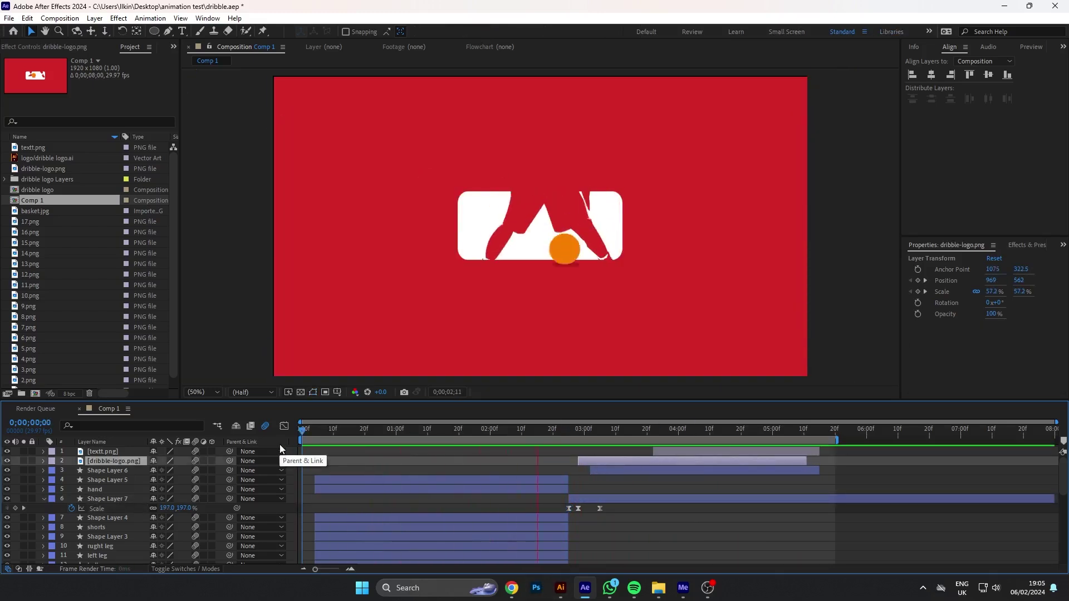